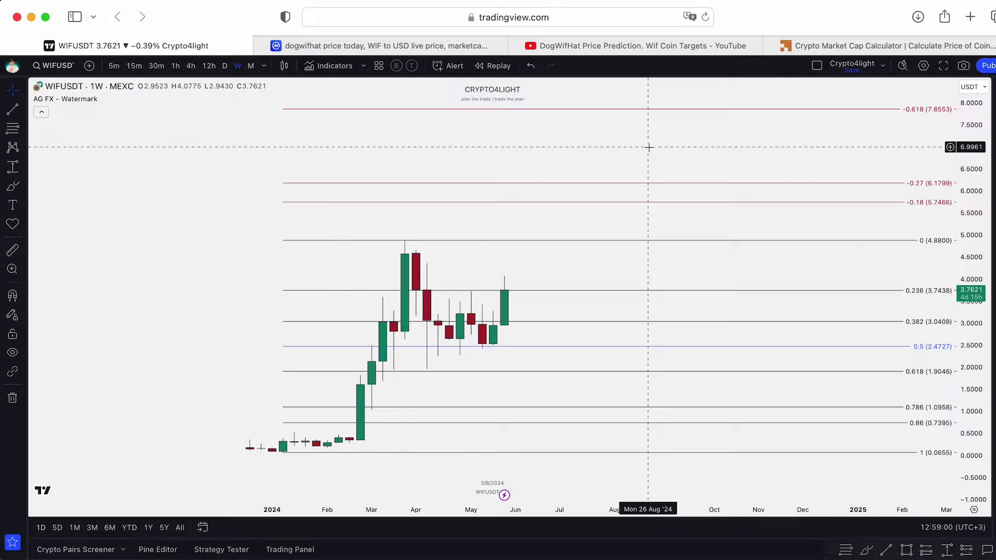
# Step: Glance at the DogWifHat prediction video, then return to the weekly WIFUSDT Fibonacci chart
pyautogui.click(605, 44)
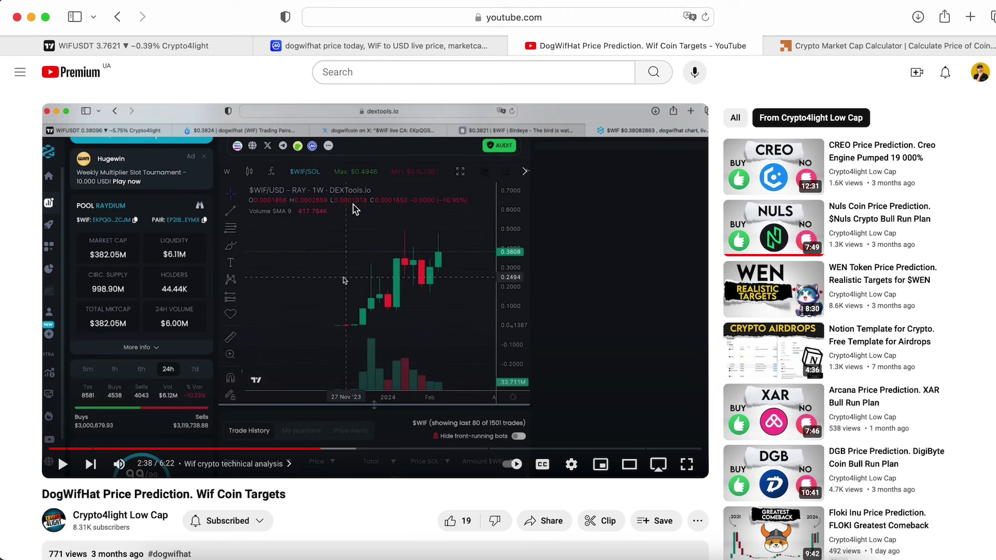
pyautogui.click(178, 46)
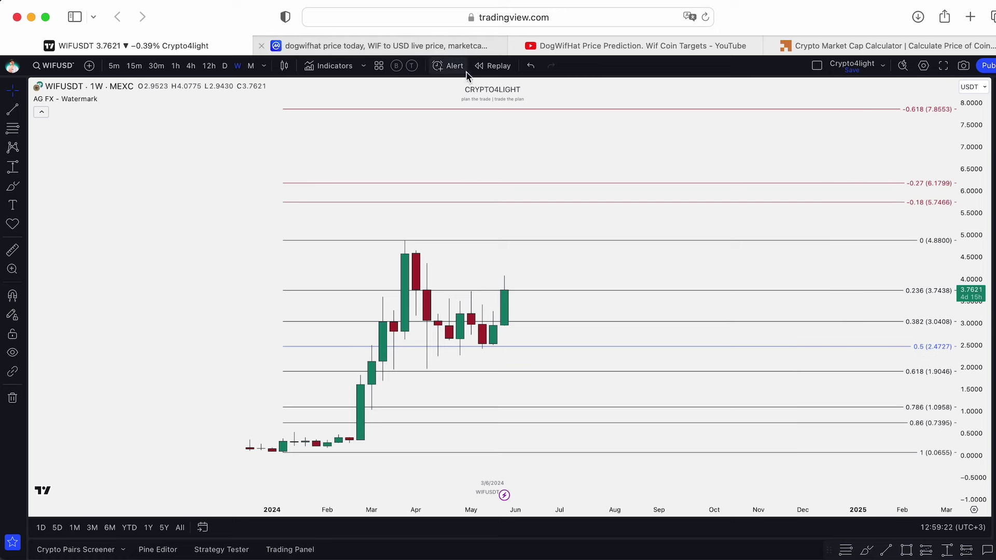
pyautogui.click(407, 48)
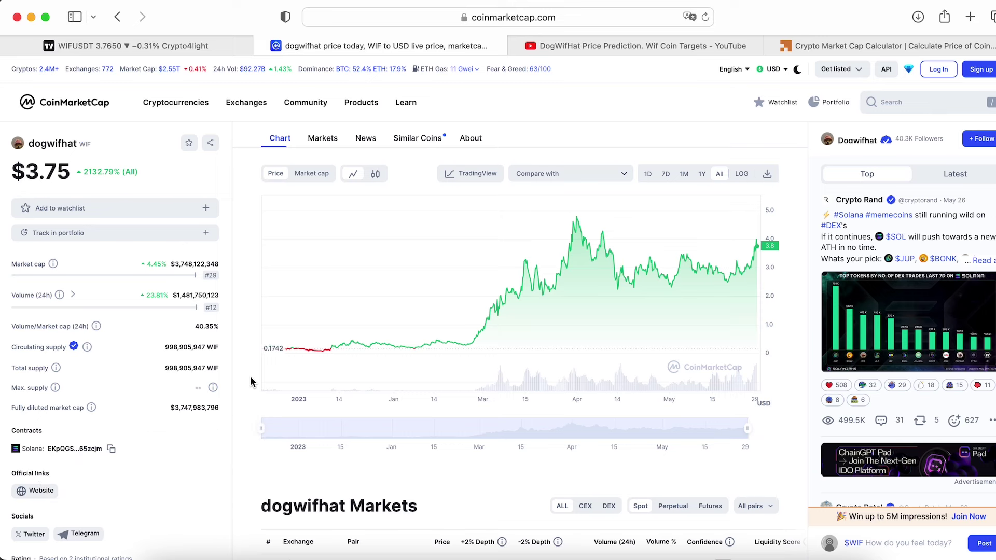
# Step: Check the DogWifHat video and market cap calculator pages, then return to the WIFUSDT chart
pyautogui.click(206, 46)
pyautogui.click(659, 44)
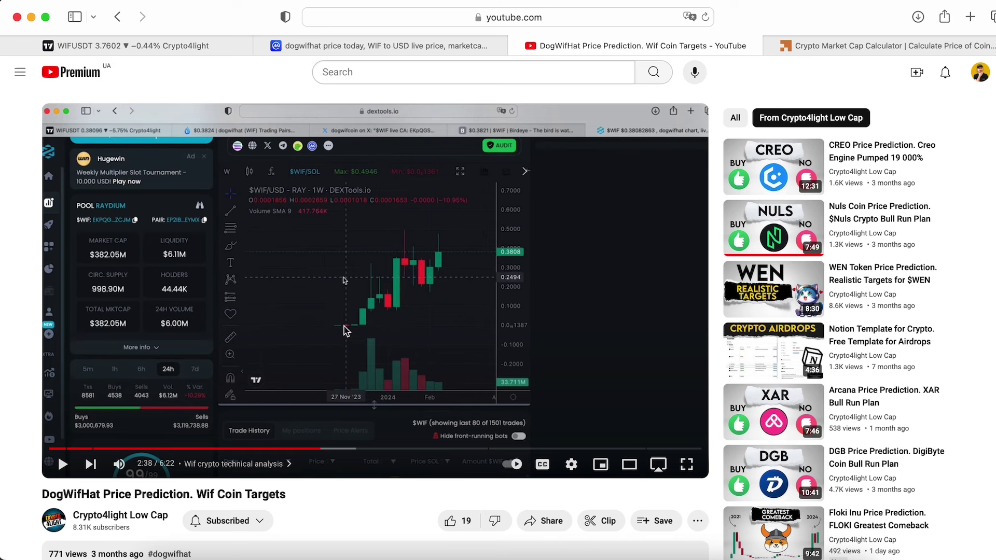
pyautogui.click(823, 45)
pyautogui.click(200, 44)
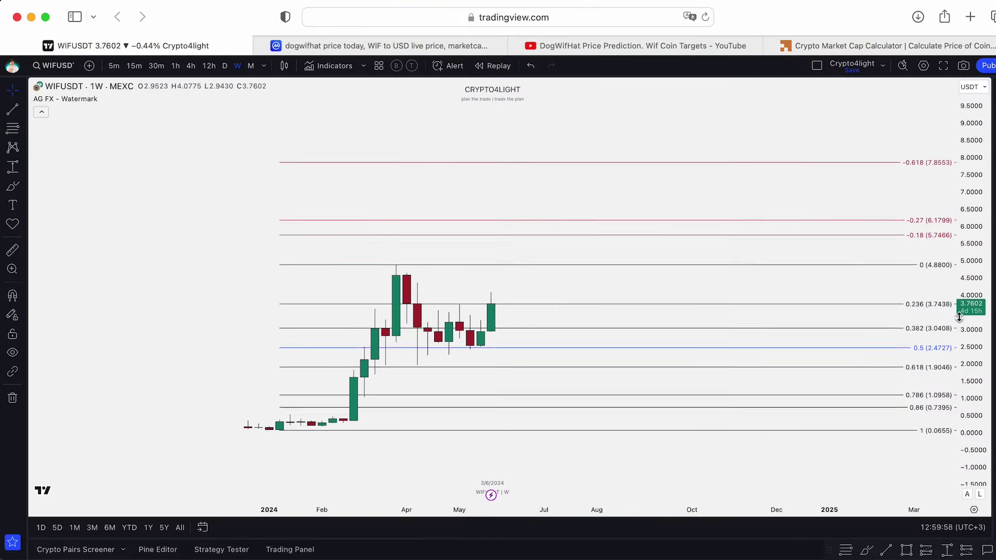
pyautogui.moveTo(727, 195); pyautogui.dragTo(690, 212)
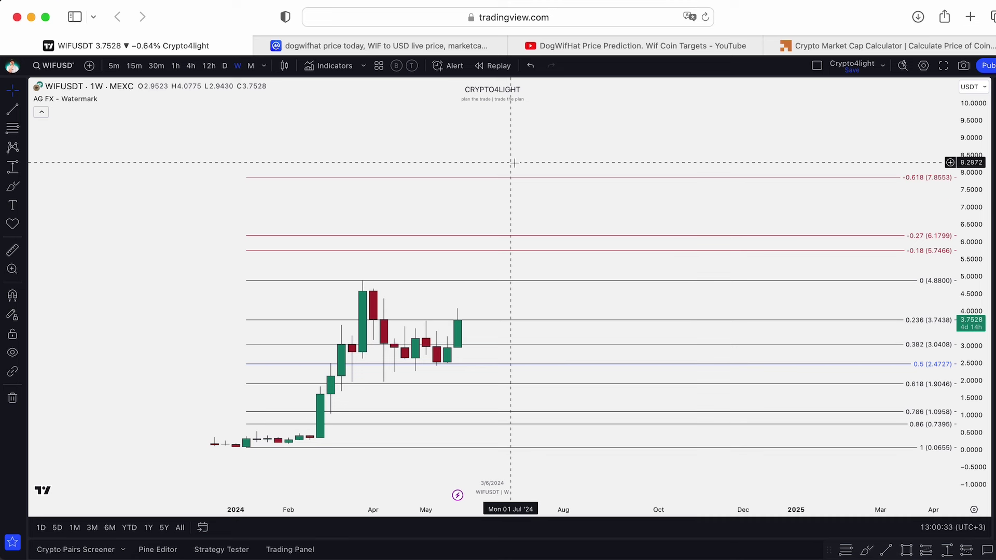
pyautogui.moveTo(514, 163); pyautogui.dragTo(561, 151)
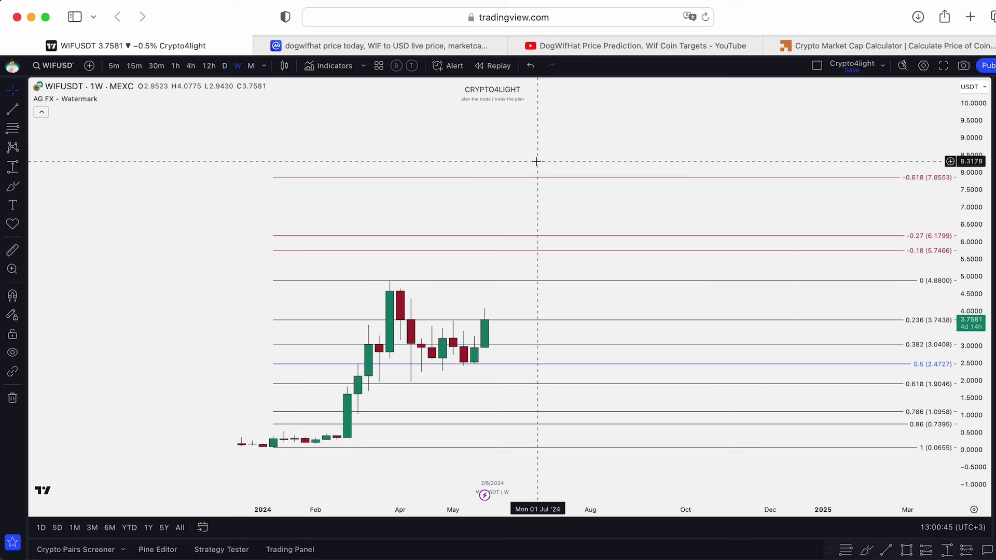
pyautogui.hscroll(1, 529, 156)
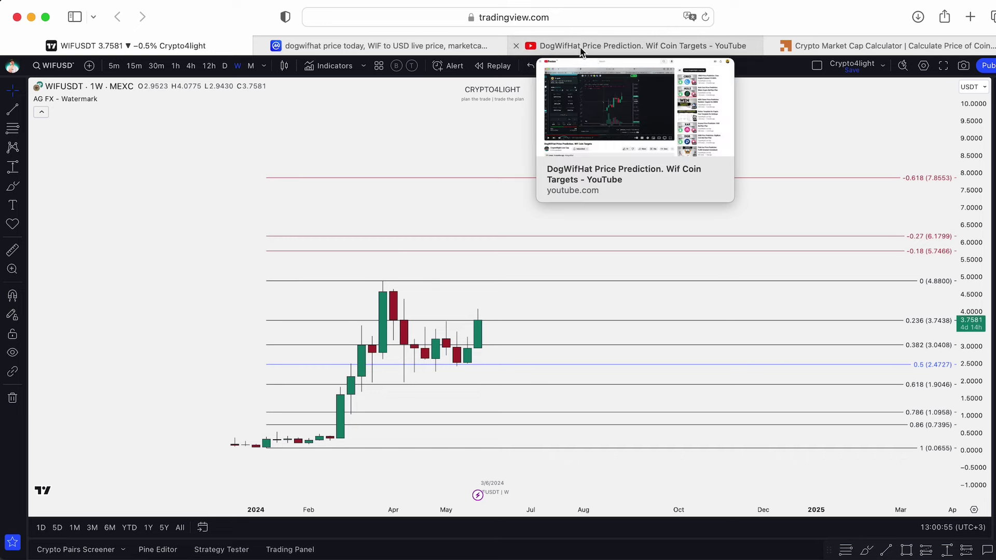
# Step: Show the dogwifhat CoinMarketCap page: $3.76 price, ~998.9M WIF supply, ~$3.75B market cap
pyautogui.click(368, 48)
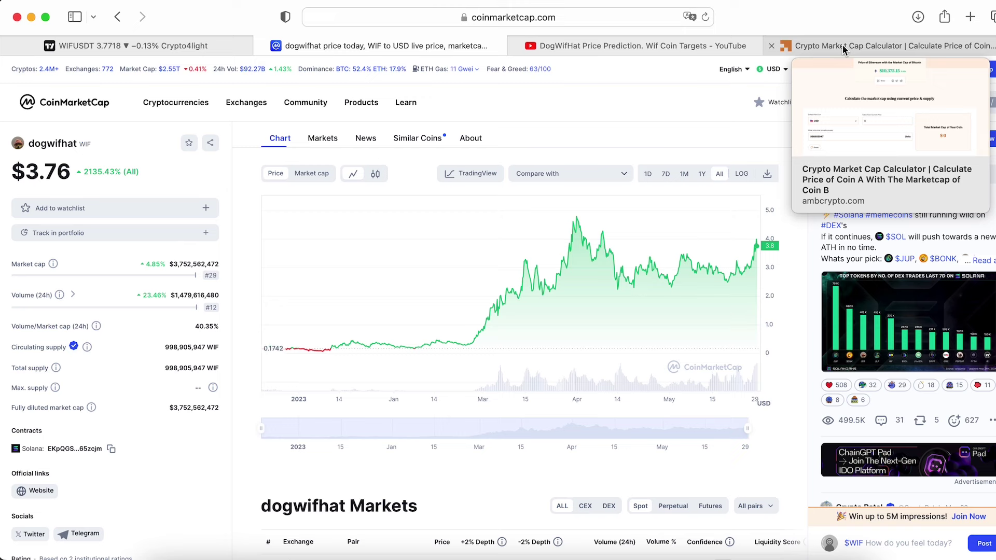
# Step: Enter a $7.85 WIF price in the calculator (about $7.84B cap), checking the chart's upper Fibonacci target
pyautogui.click(843, 44)
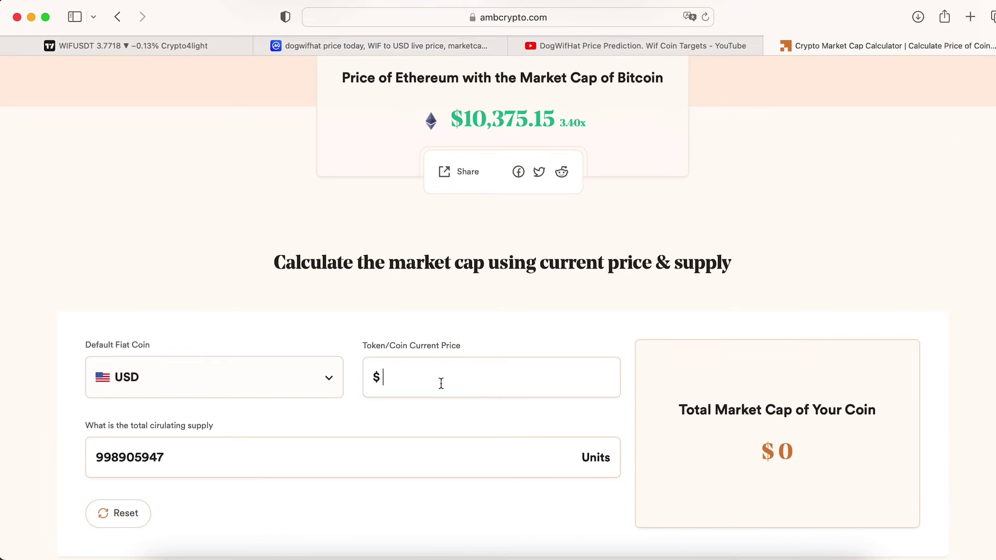
pyautogui.write('8')
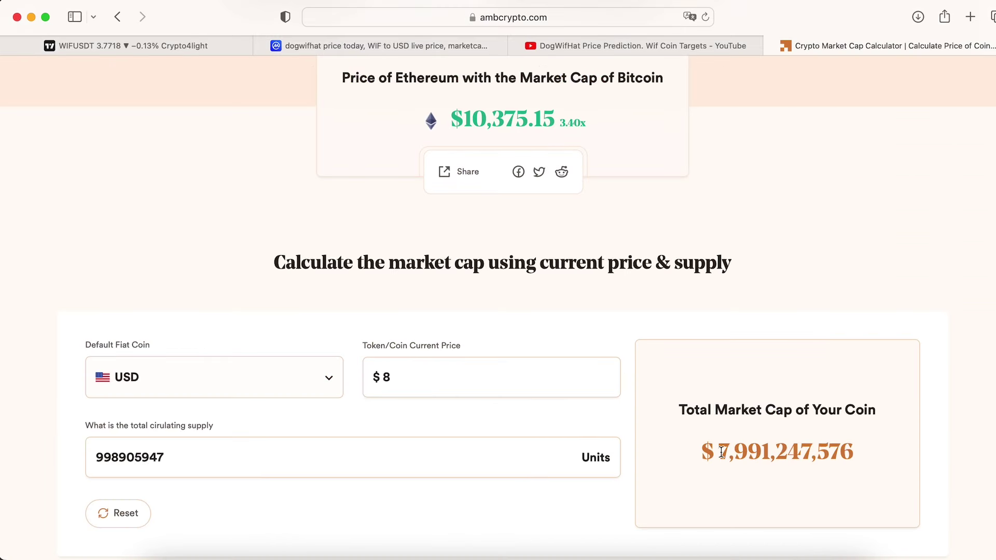
pyautogui.press('BackSpace')
pyautogui.write('7.')
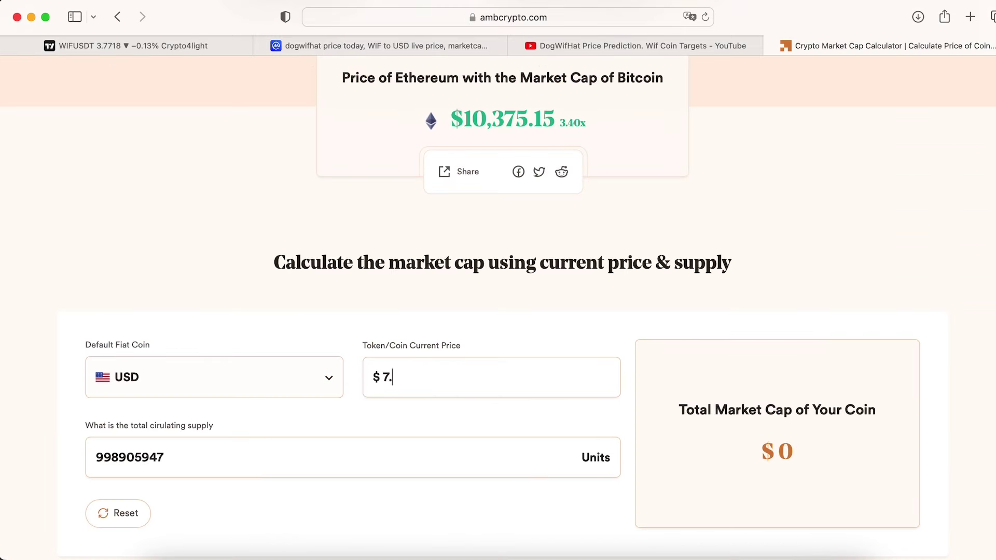
pyautogui.write('88')
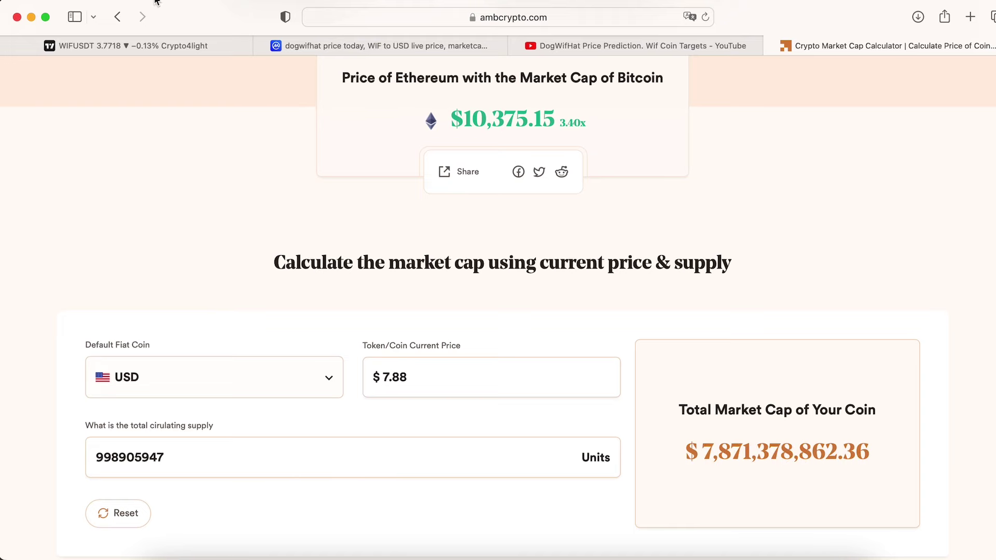
pyautogui.click(156, 45)
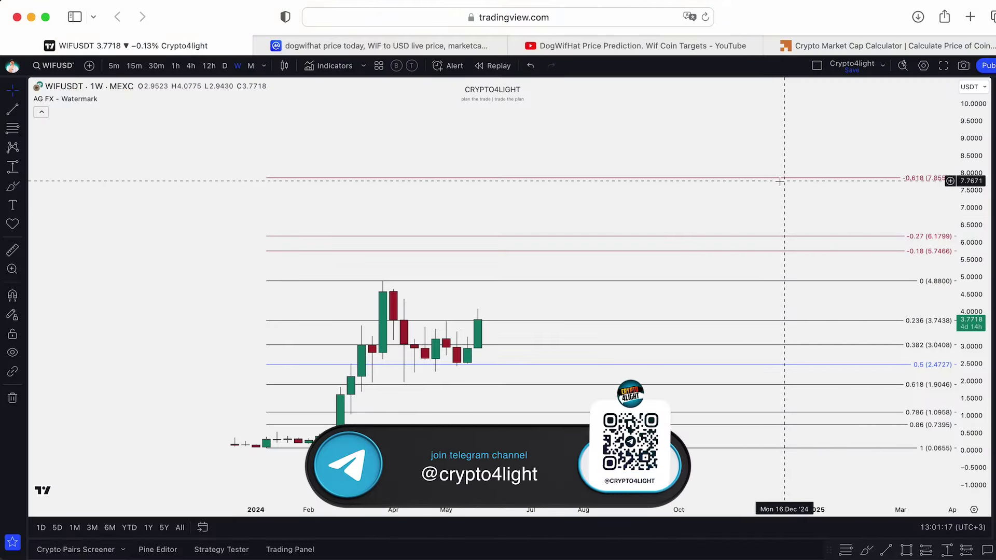
pyautogui.click(879, 45)
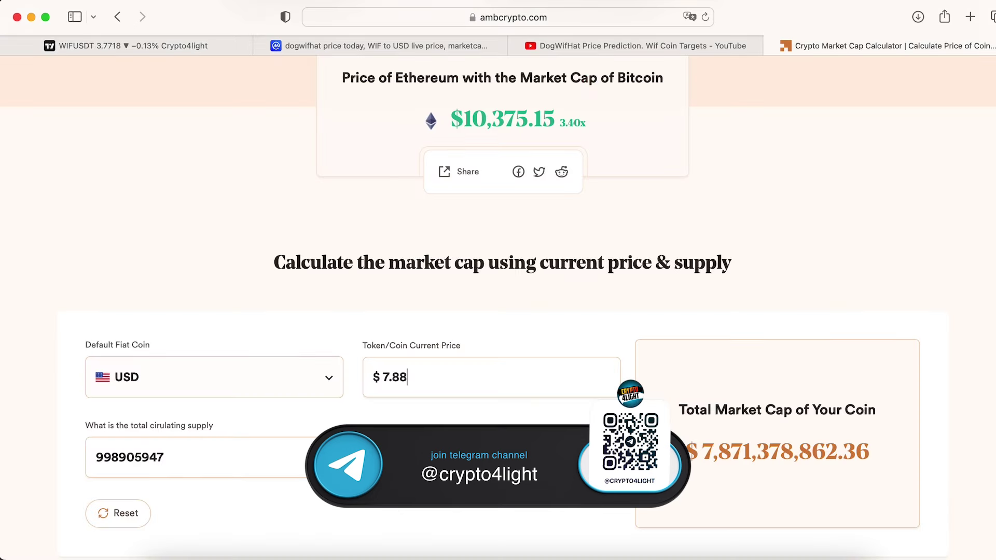
pyautogui.press('BackSpace')
pyautogui.write('5')
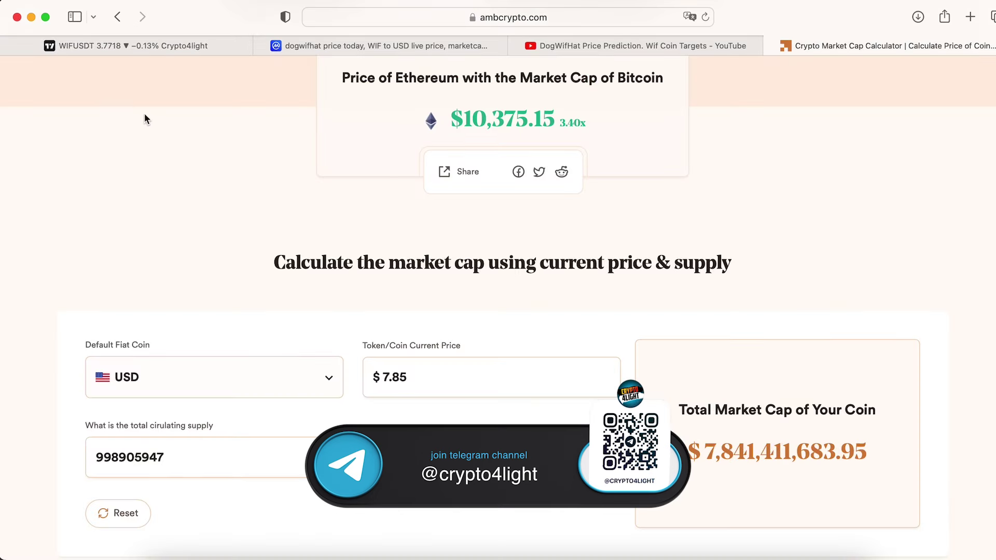
pyautogui.click(163, 45)
pyautogui.scroll(2, 654, 168)
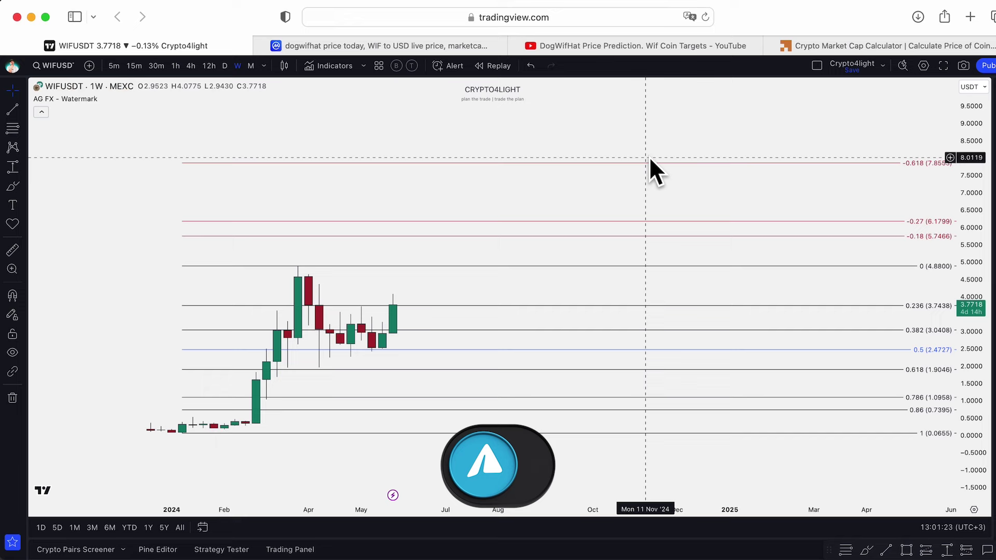
pyautogui.moveTo(654, 168); pyautogui.dragTo(642, 185)
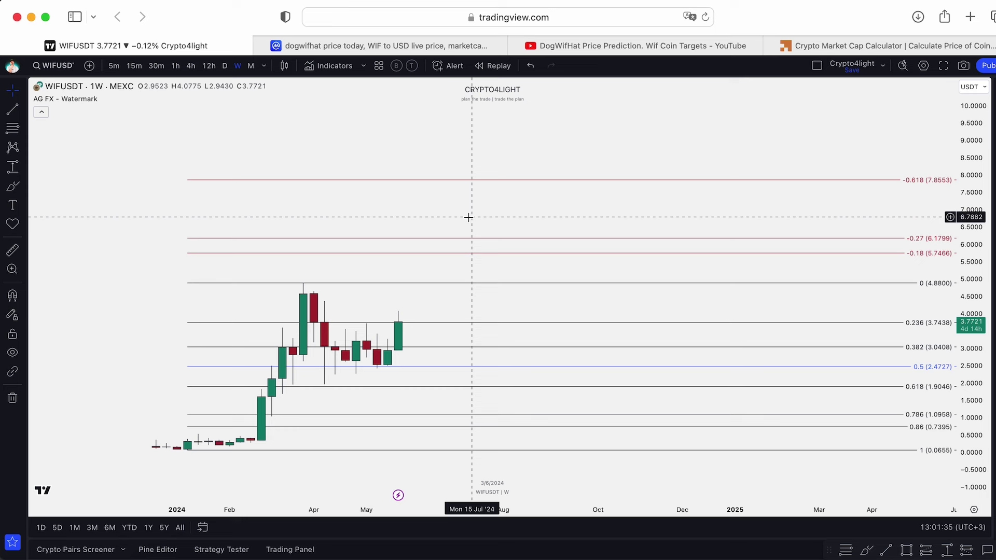
pyautogui.scroll(-2, 465, 218)
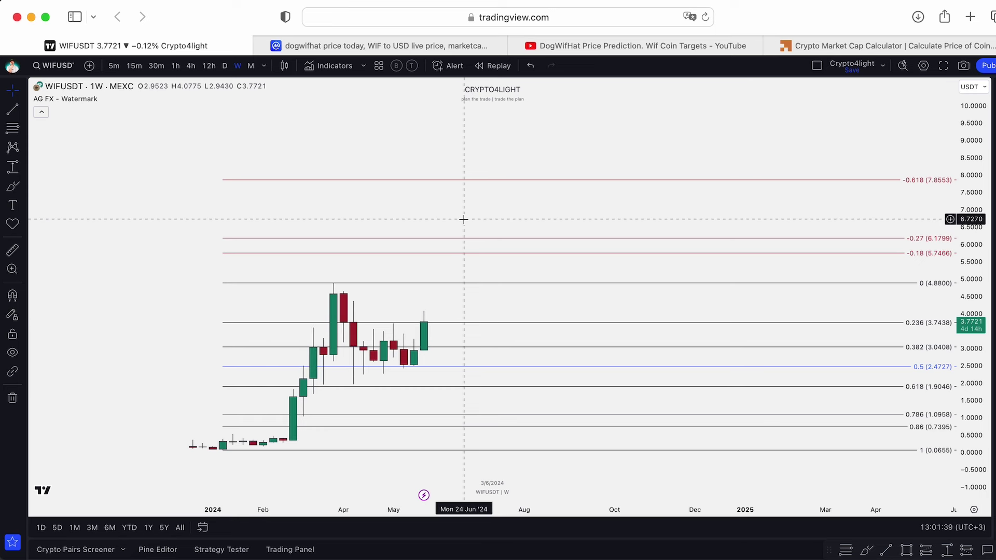
pyautogui.hscroll(-2, 433, 225)
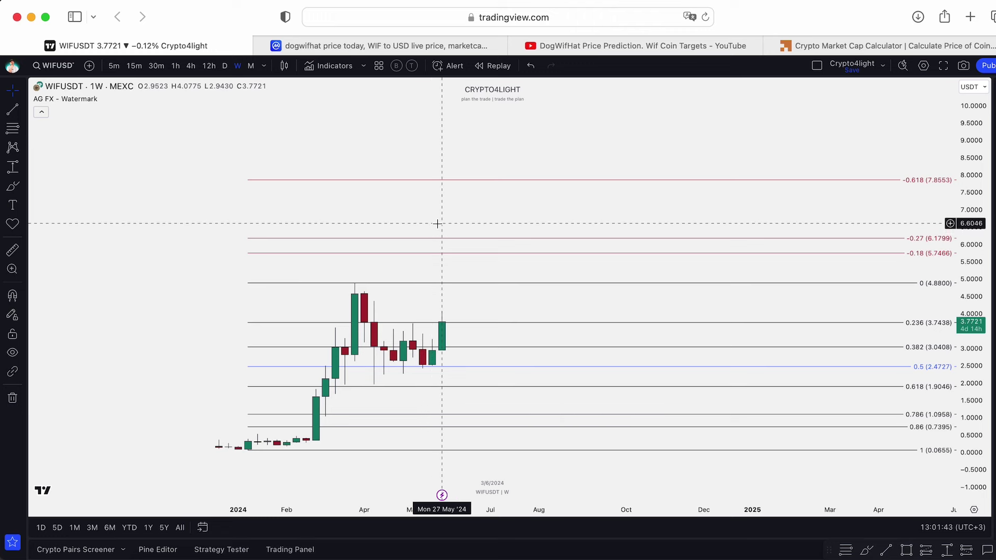
pyautogui.click(576, 48)
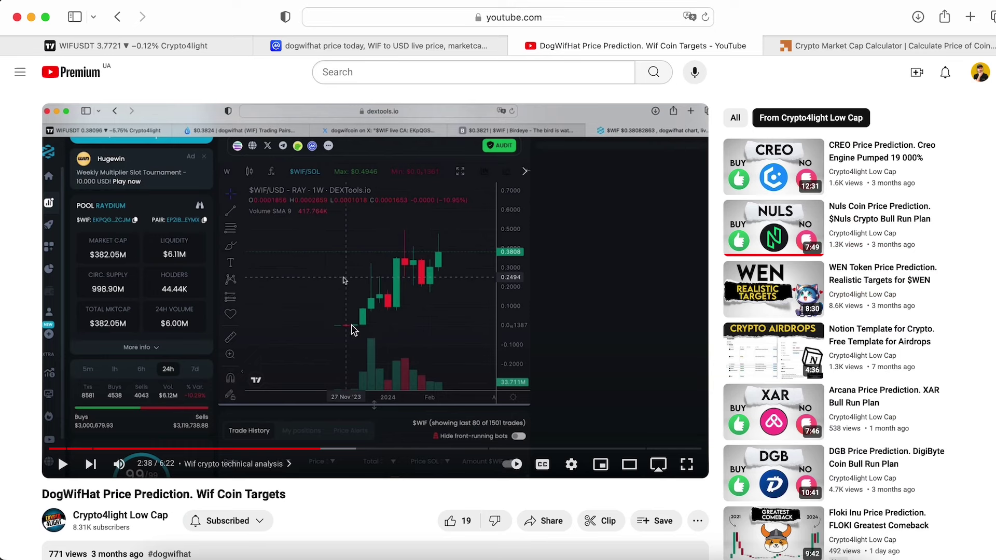
pyautogui.click(175, 45)
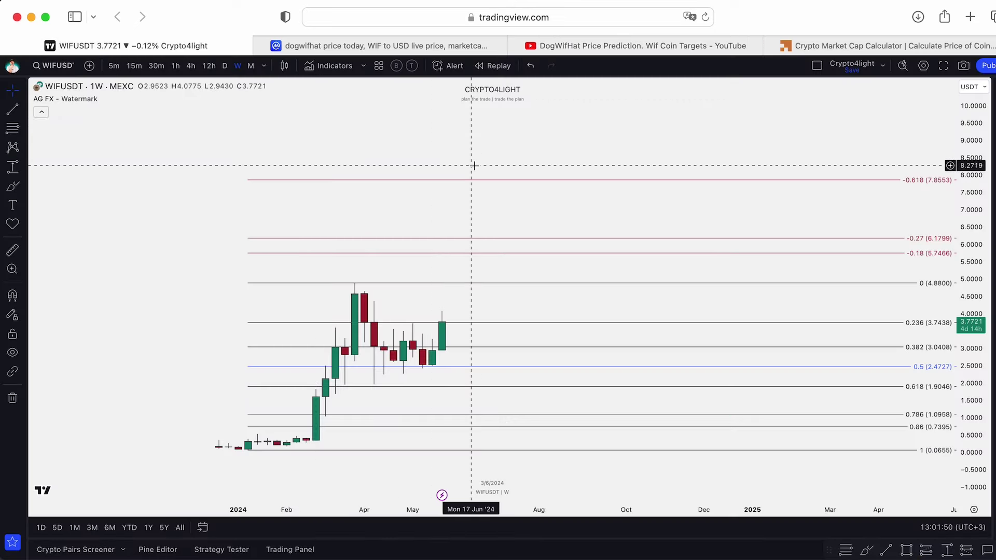
pyautogui.hscroll(-3, 484, 144)
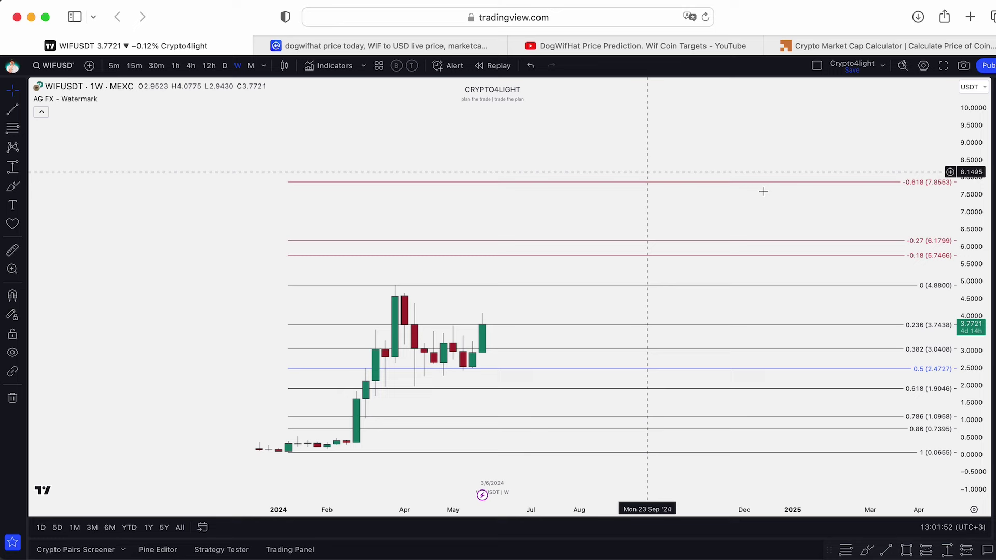
pyautogui.scroll(2, 885, 290)
pyautogui.scroll(-2, 678, 267)
pyautogui.scroll(-2, 672, 251)
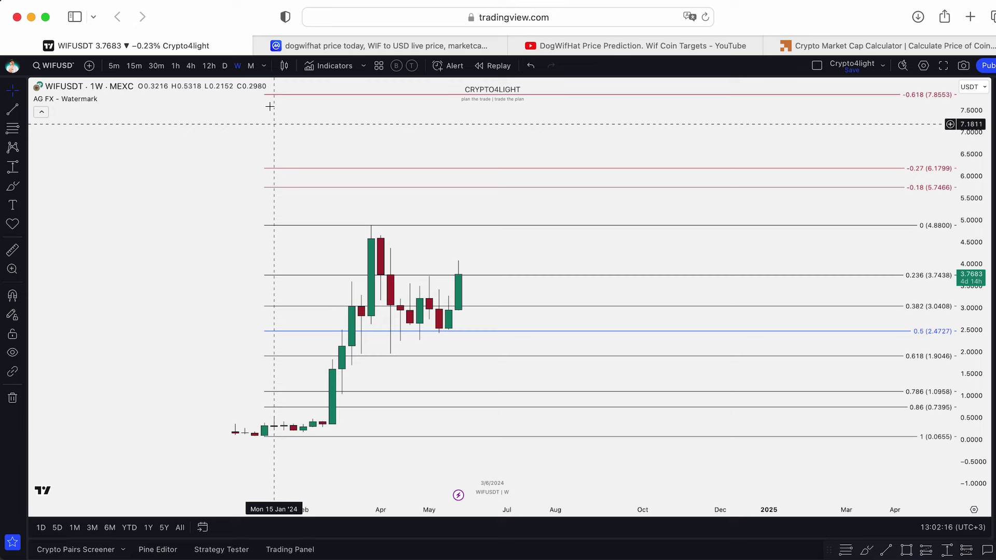
# Step: On monthly candles, draw a magnet-snapped zone across the 0.618–0.786 levels (~$0.90–$1.96)
pyautogui.click(251, 66)
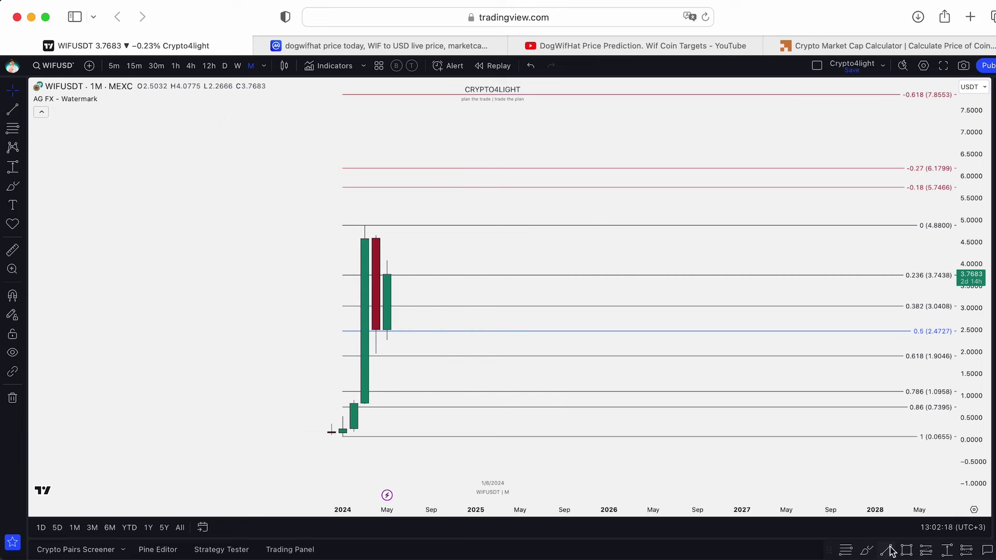
pyautogui.click(906, 550)
pyautogui.click(13, 296)
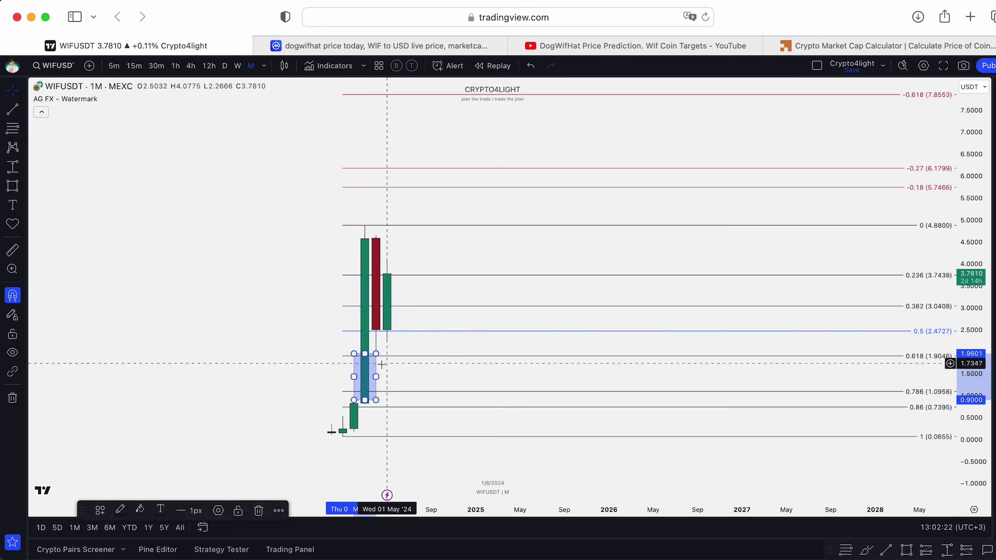
pyautogui.click(664, 355)
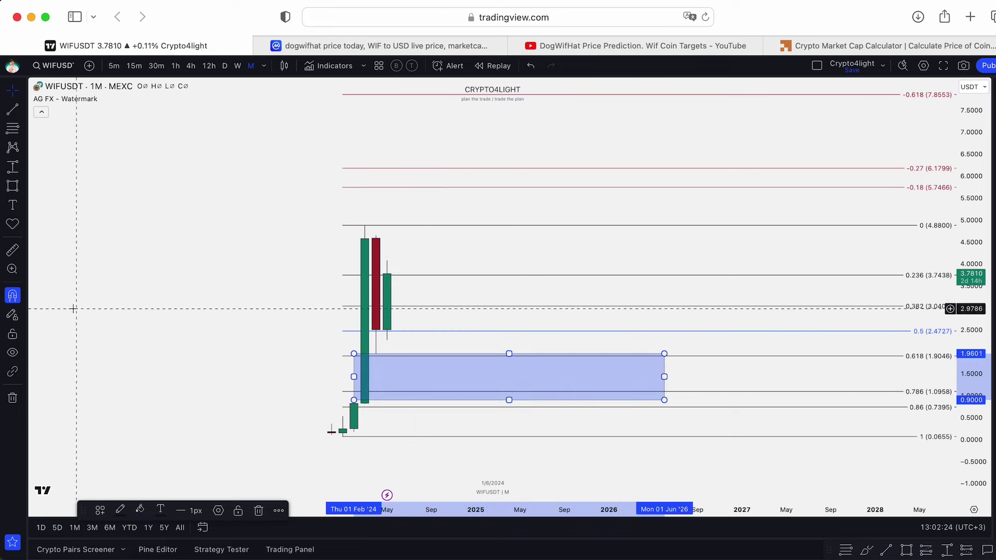
# Step: Switch to weekly candles, adding future space and a wider price range
pyautogui.moveTo(402, 209); pyautogui.dragTo(436, 229)
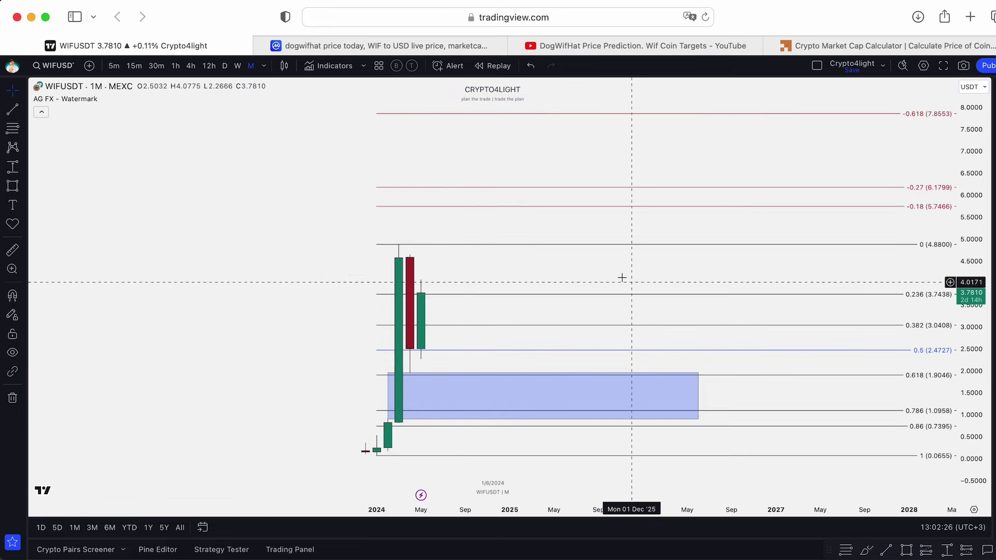
pyautogui.click(237, 65)
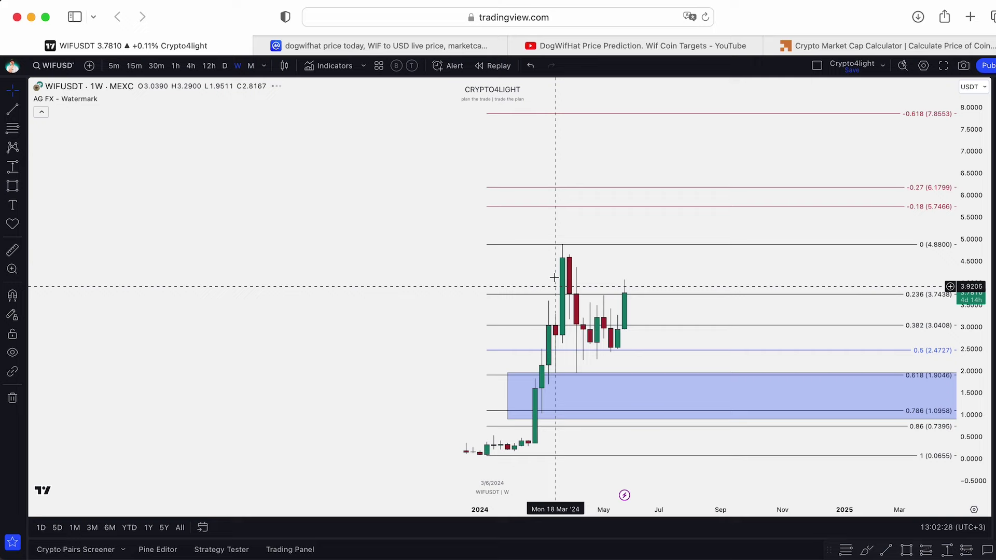
pyautogui.hscroll(5, 554, 277)
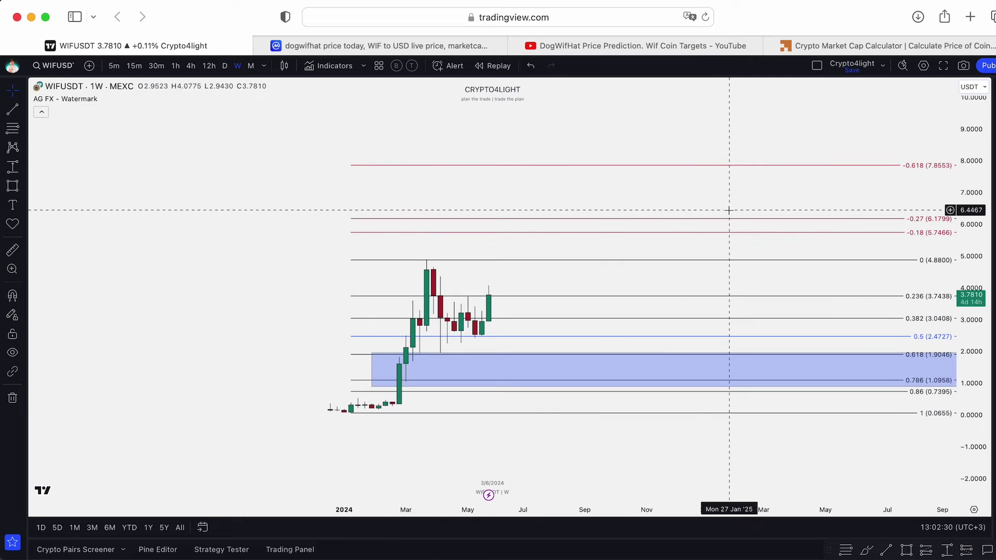
pyautogui.moveTo(729, 207); pyautogui.dragTo(587, 228)
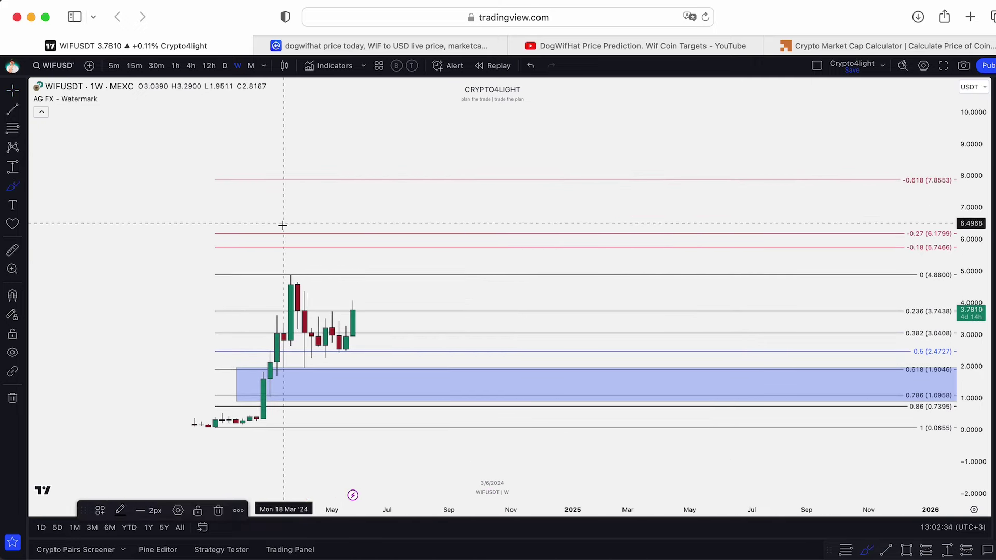
pyautogui.moveTo(284, 226); pyautogui.dragTo(484, 255)
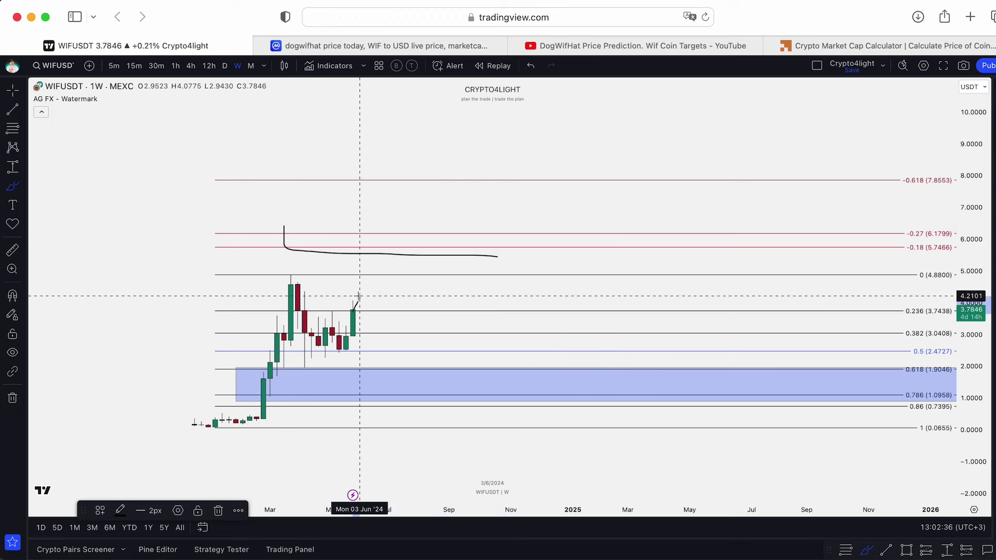
pyautogui.moveTo(352, 303)
pyautogui.mouseDown()
pyautogui.moveTo(422, 230)
pyautogui.moveTo(628, 201)
pyautogui.moveTo(642, 178)
pyautogui.moveTo(689, 164)
pyautogui.mouseUp()
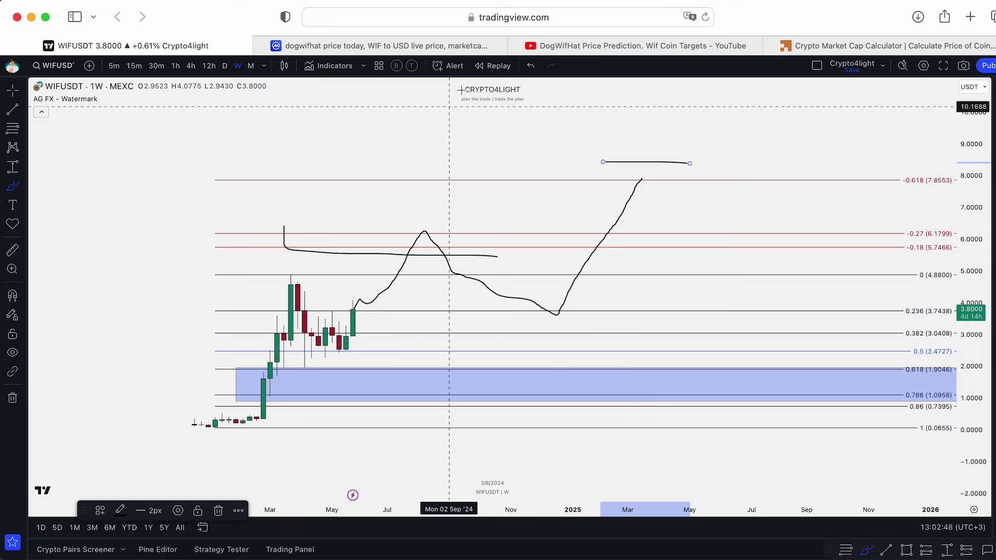
pyautogui.click(530, 66)
pyautogui.click(532, 66)
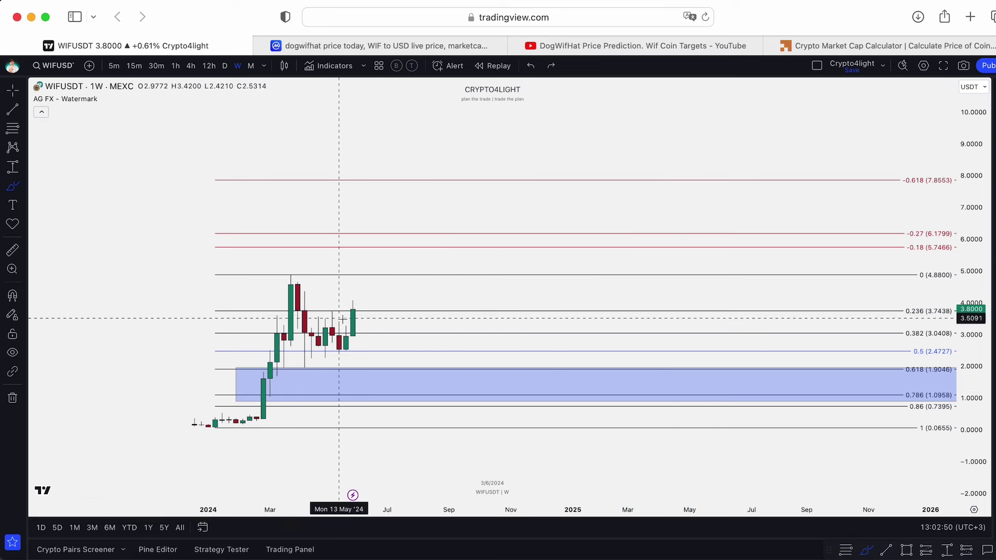
pyautogui.moveTo(354, 310)
pyautogui.mouseDown()
pyautogui.moveTo(468, 387)
pyautogui.moveTo(483, 384)
pyautogui.mouseUp()
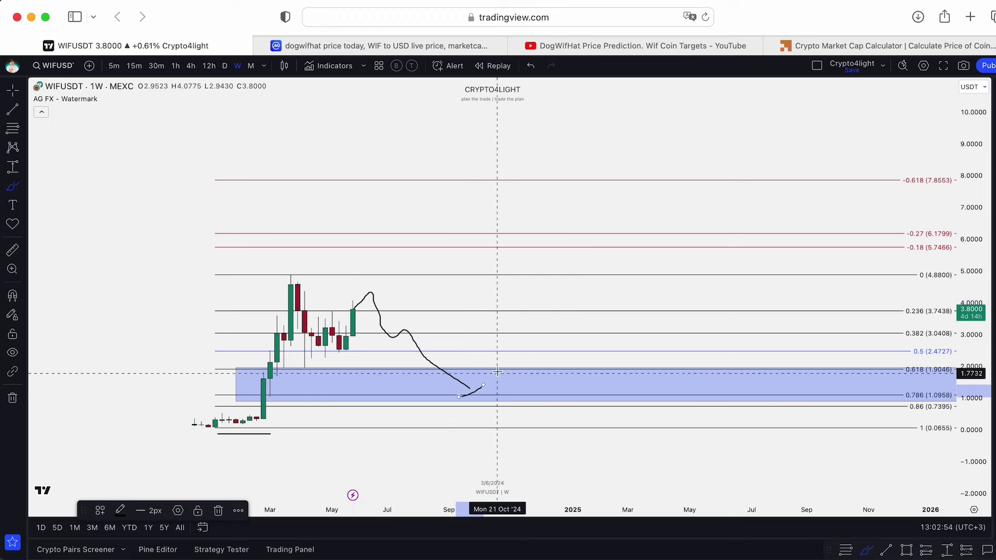
pyautogui.moveTo(265, 302); pyautogui.dragTo(311, 261)
pyautogui.moveTo(471, 385)
pyautogui.mouseDown()
pyautogui.moveTo(506, 204)
pyautogui.moveTo(626, 312)
pyautogui.moveTo(661, 175)
pyautogui.mouseUp()
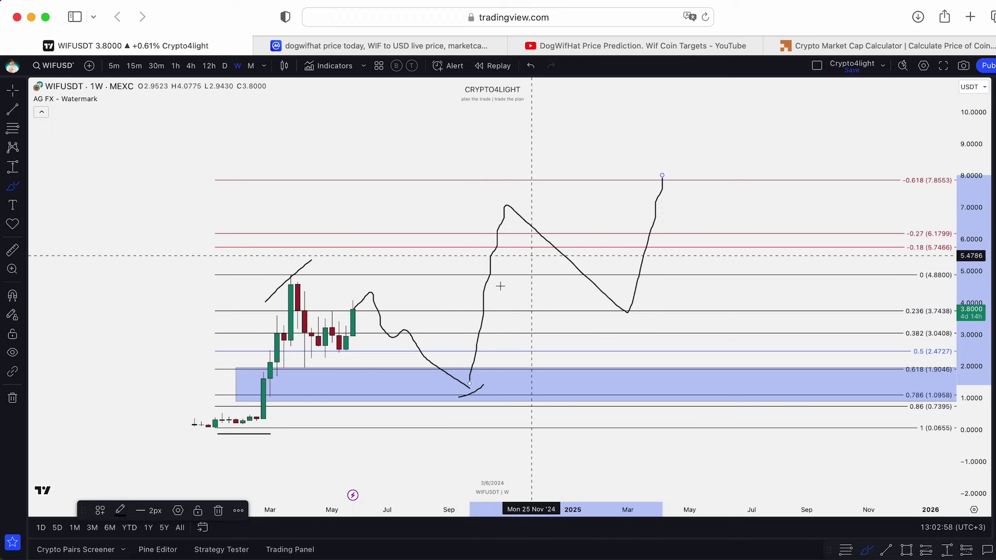
pyautogui.click(530, 67)
pyautogui.click(530, 67)
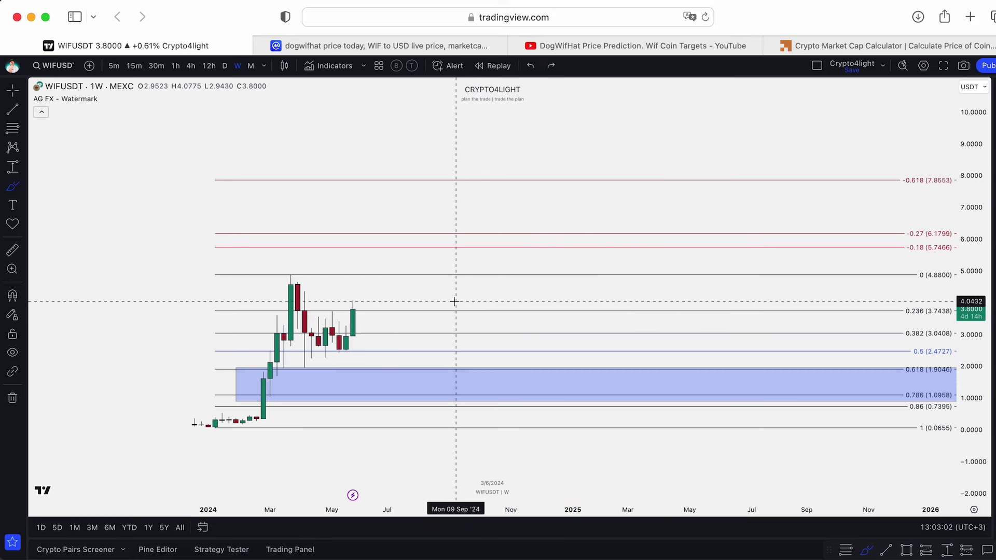
pyautogui.scroll(-2, 374, 253)
pyautogui.scroll(2, 214, 246)
pyautogui.click(335, 246)
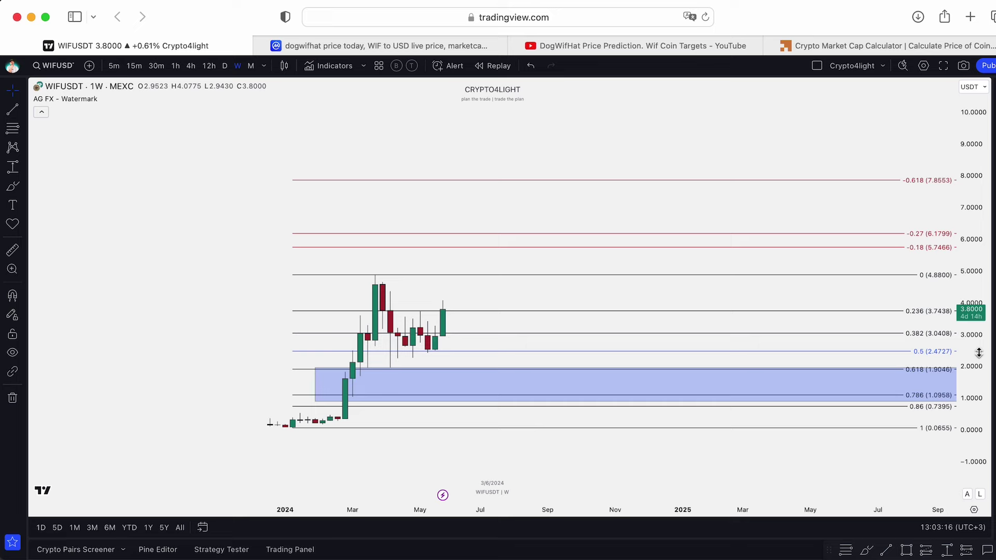
pyautogui.moveTo(979, 353); pyautogui.dragTo(979, 335)
pyautogui.rightClick(976, 268)
pyautogui.click(899, 210)
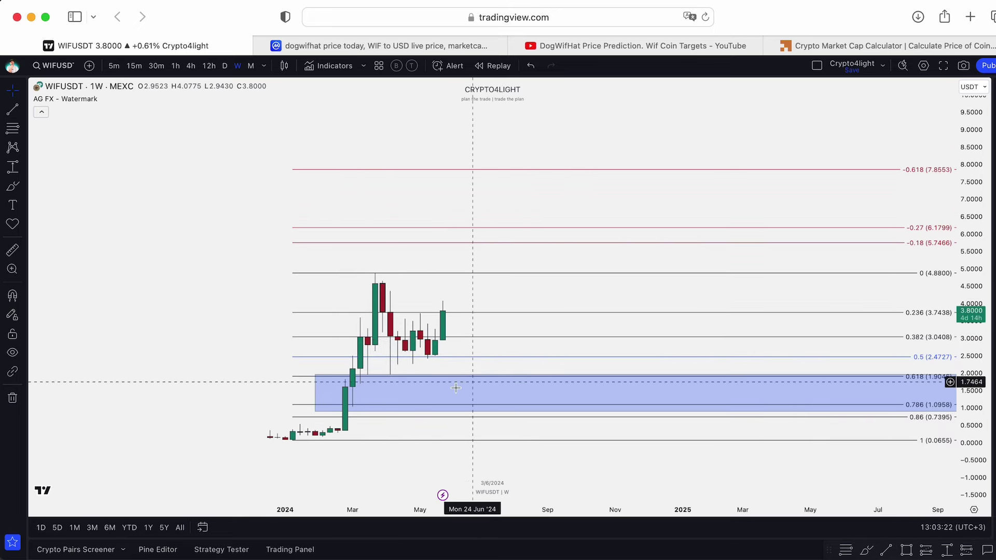
pyautogui.scroll(-2, 554, 261)
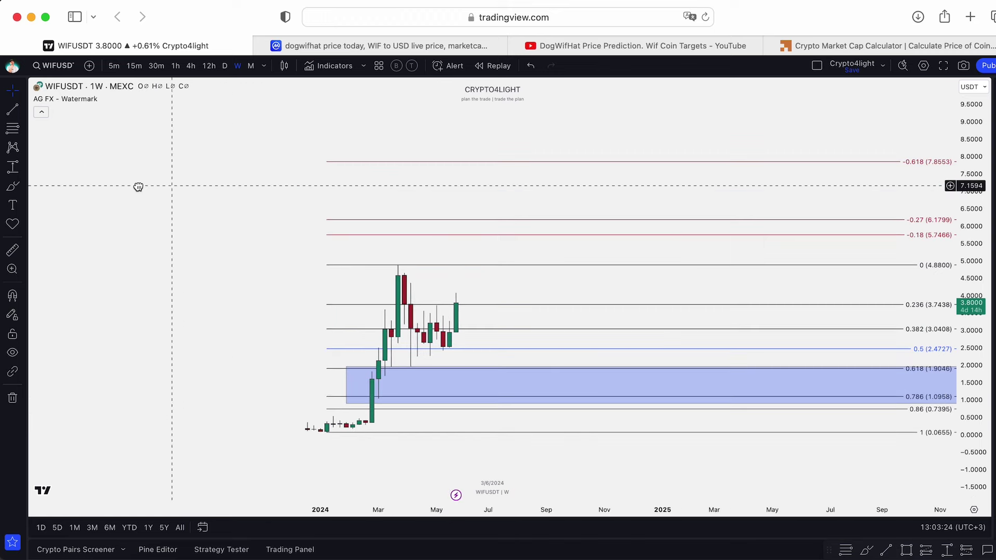
pyautogui.hscroll(5, 327, 222)
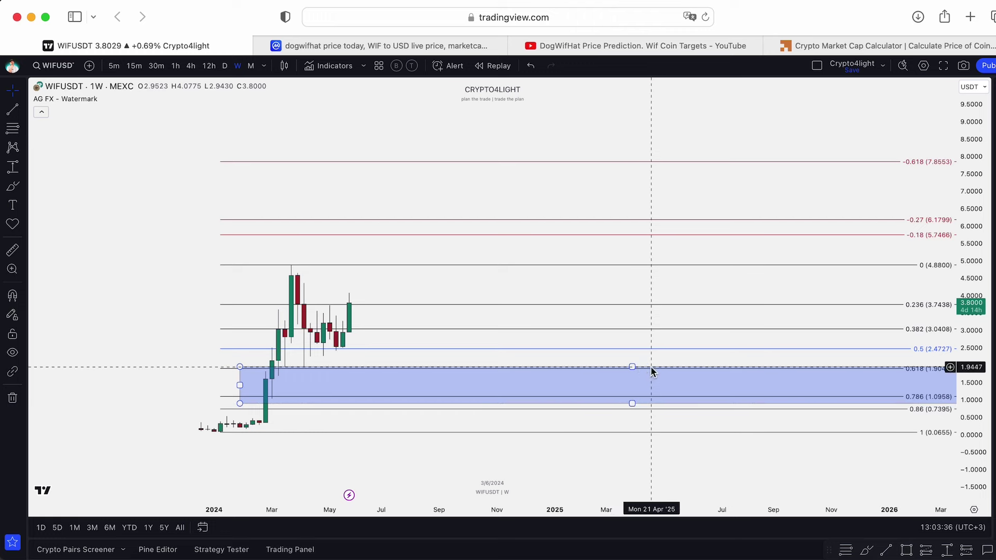
pyautogui.scroll(-2, 489, 407)
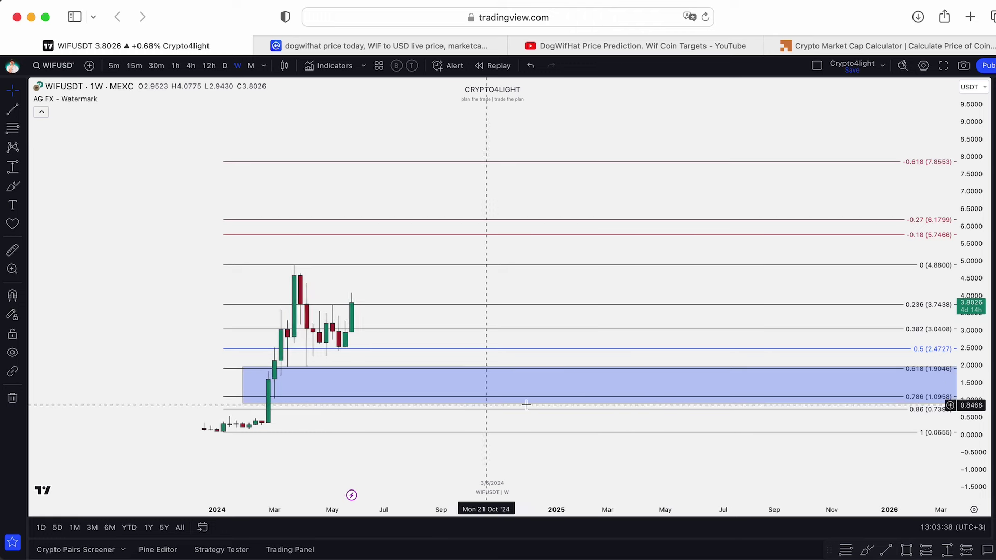
pyautogui.scroll(-2, 582, 352)
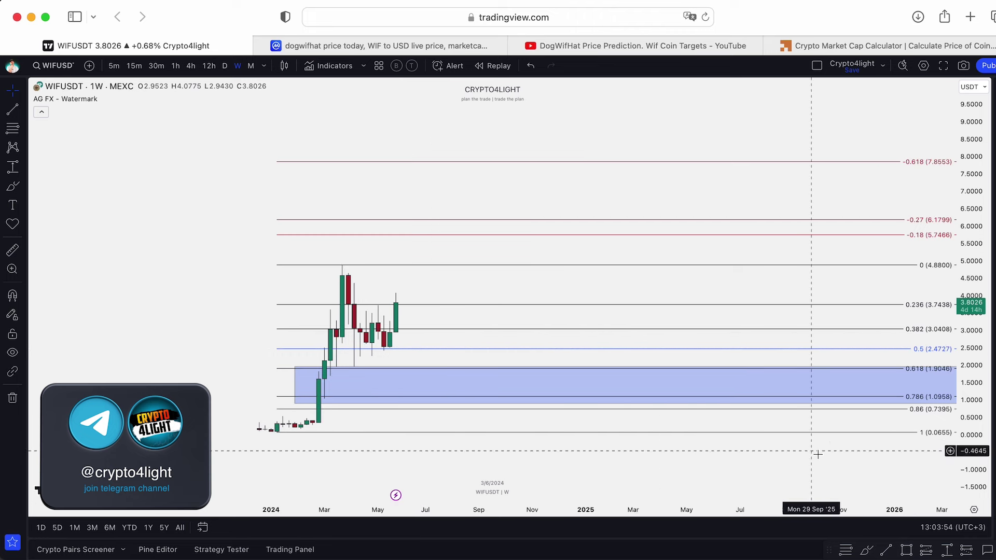
# Step: Draw a rectangle zone of about $5.75–$6.18 between the -0.18 and -0.27 extensions
pyautogui.click(906, 549)
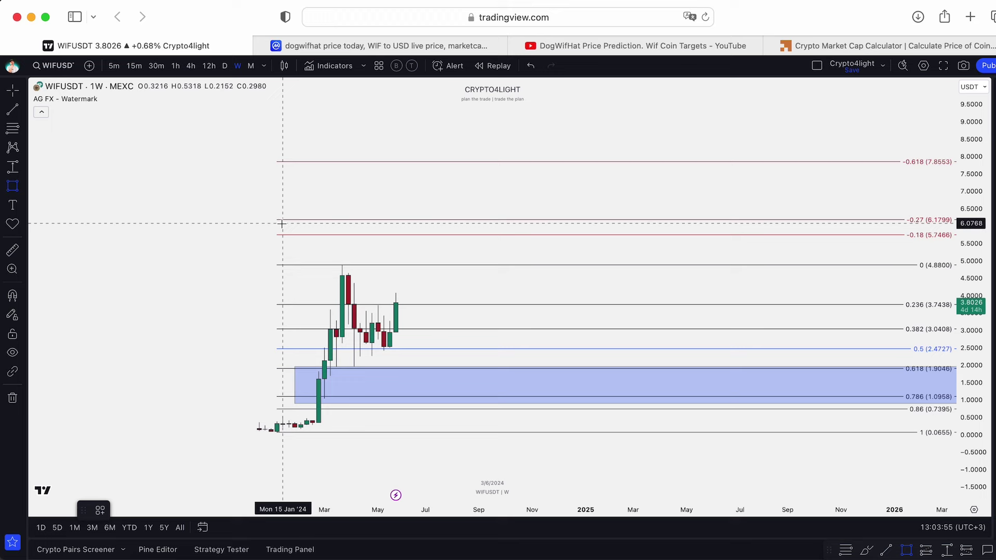
pyautogui.moveTo(277, 220)
pyautogui.mouseDown()
pyautogui.moveTo(847, 234)
pyautogui.moveTo(769, 195)
pyautogui.mouseUp()
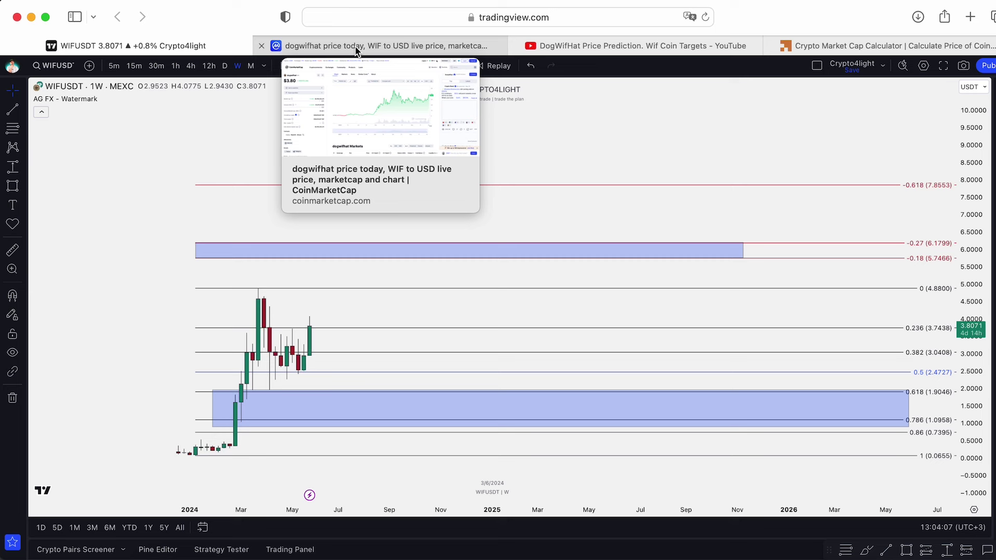
pyautogui.scroll(-2, 591, 159)
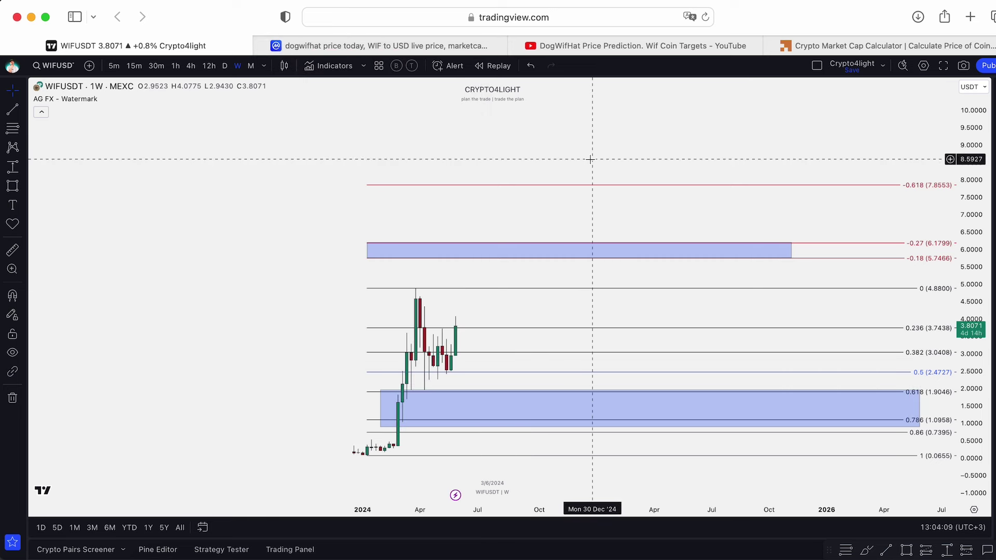
pyautogui.scroll(2, 538, 169)
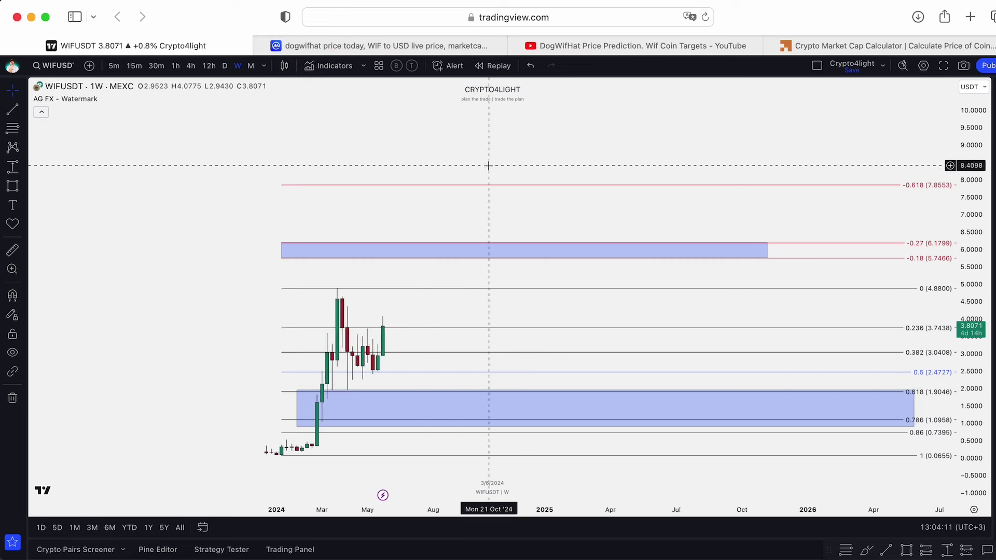
pyautogui.scroll(2, 488, 166)
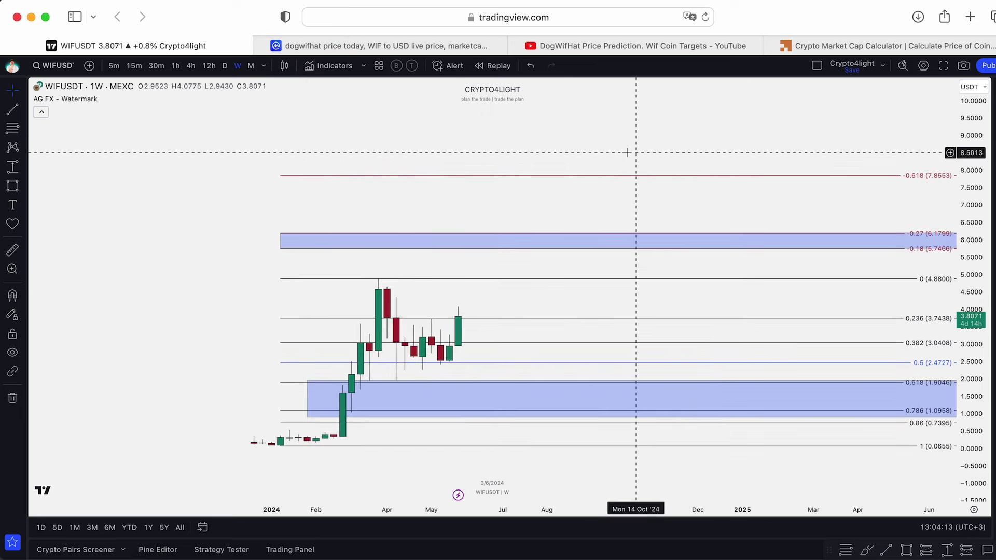
# Step: Glance at the calculator and DogWifHat video, back on WIFUSDT, and select the Measure tool
pyautogui.click(797, 47)
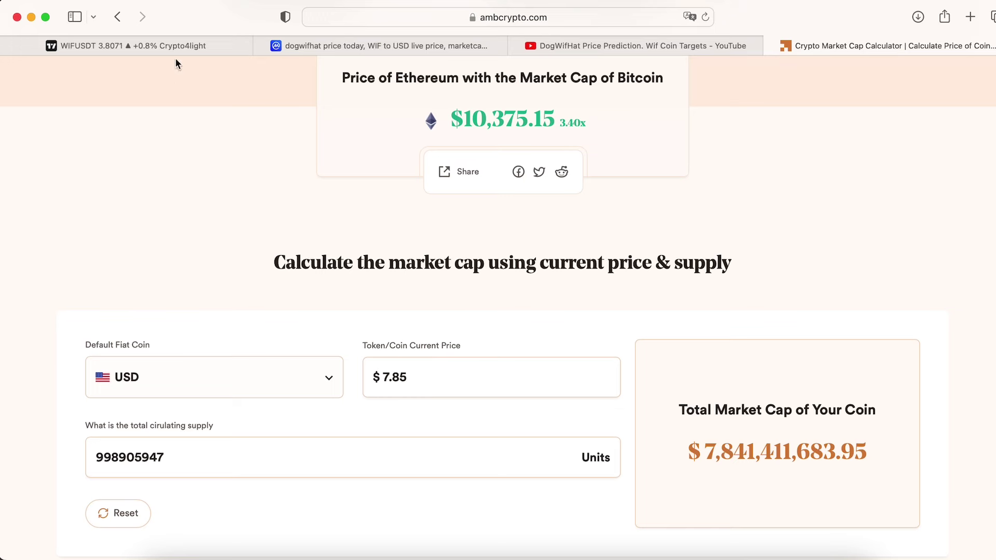
pyautogui.click(174, 46)
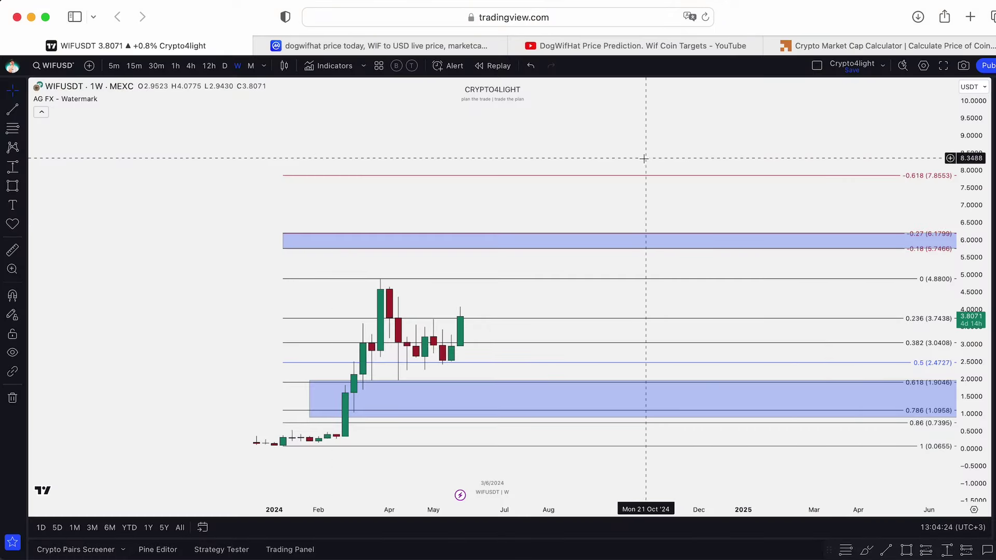
pyautogui.hscroll(-3, 643, 158)
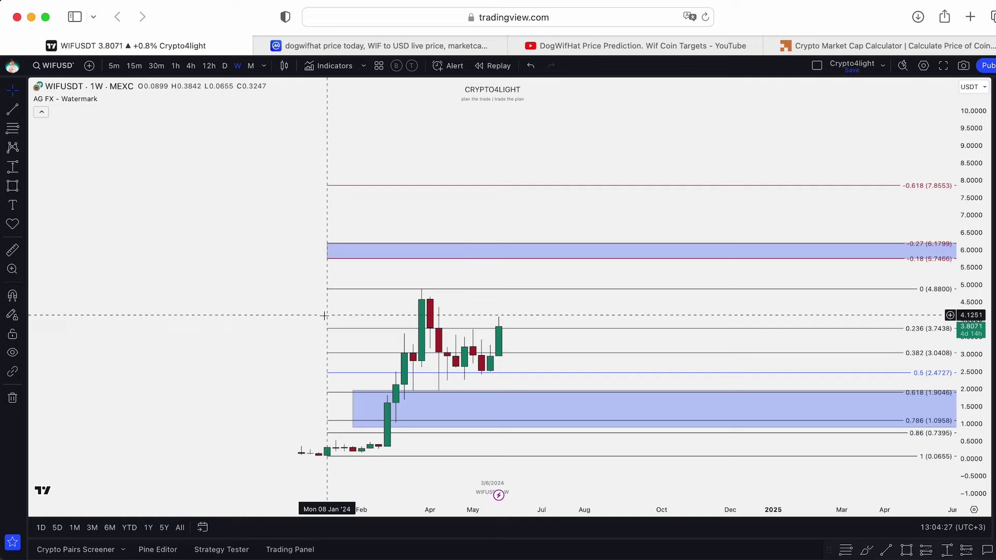
pyautogui.click(597, 48)
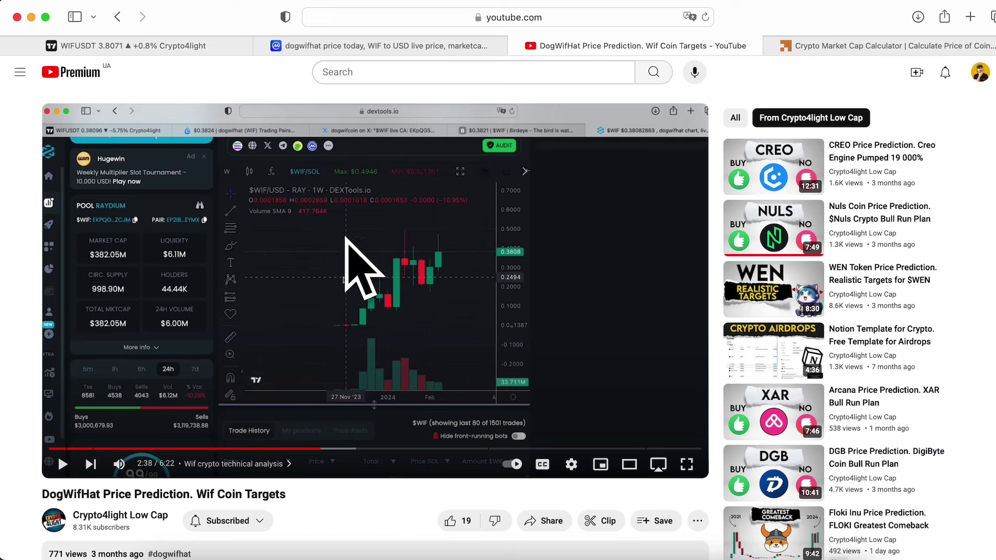
pyautogui.click(233, 53)
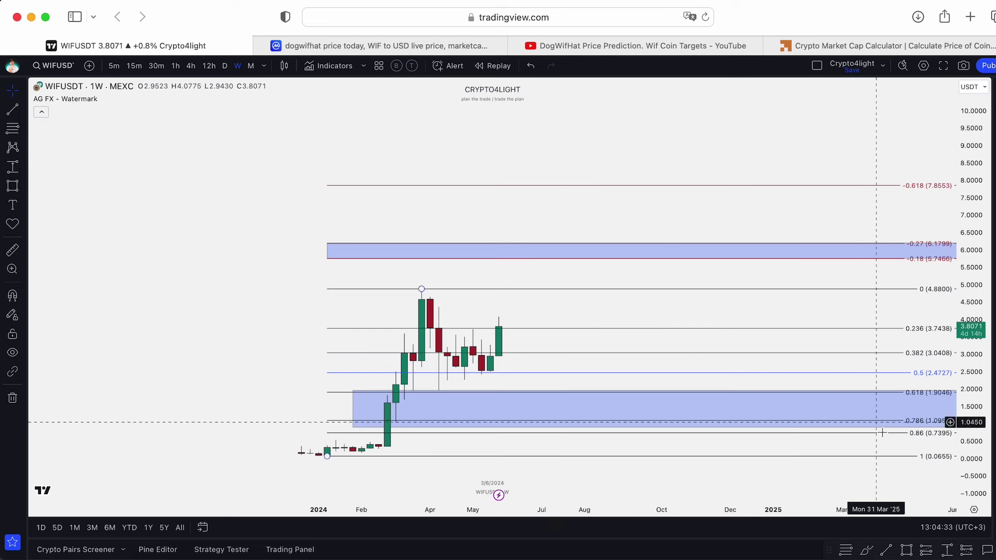
pyautogui.click(947, 549)
# Step: Measure the ~12,157% gain from the January 8 low to ~8.0, then clear it
pyautogui.press('super')
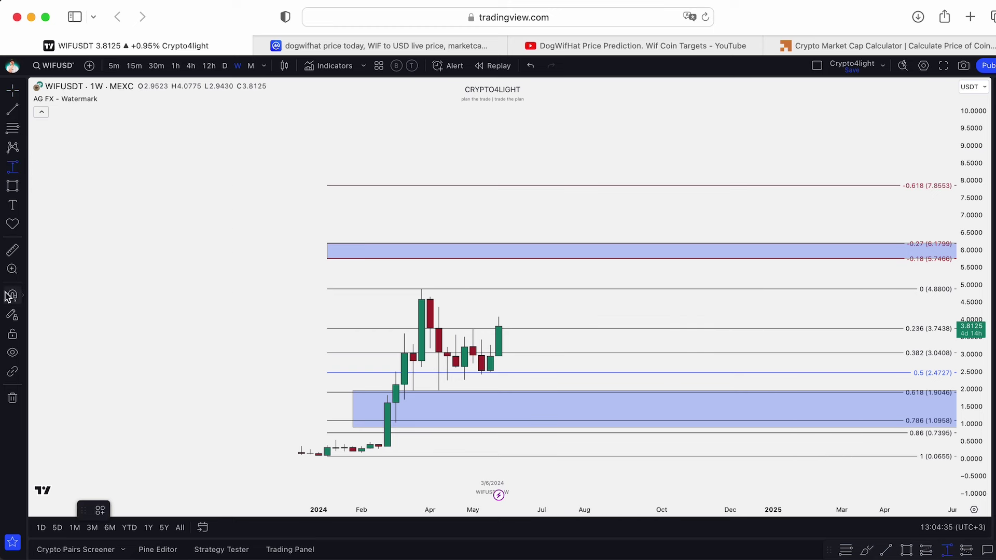
pyautogui.click(327, 456)
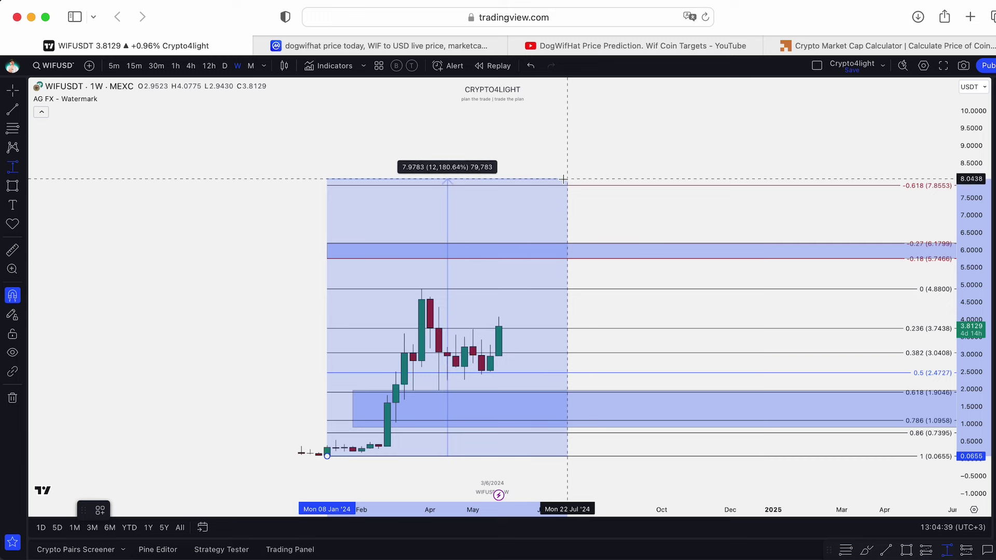
pyautogui.click(568, 180)
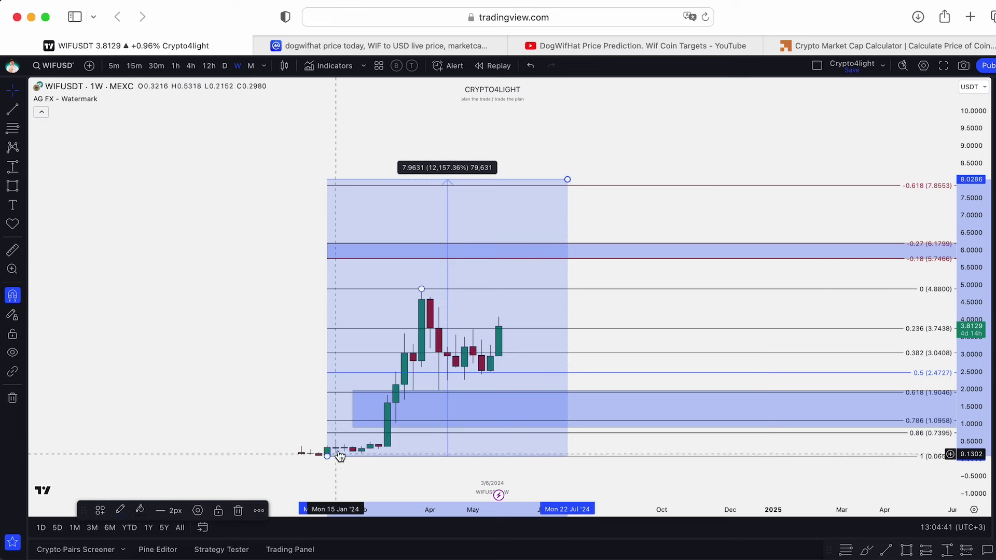
pyautogui.click(568, 182)
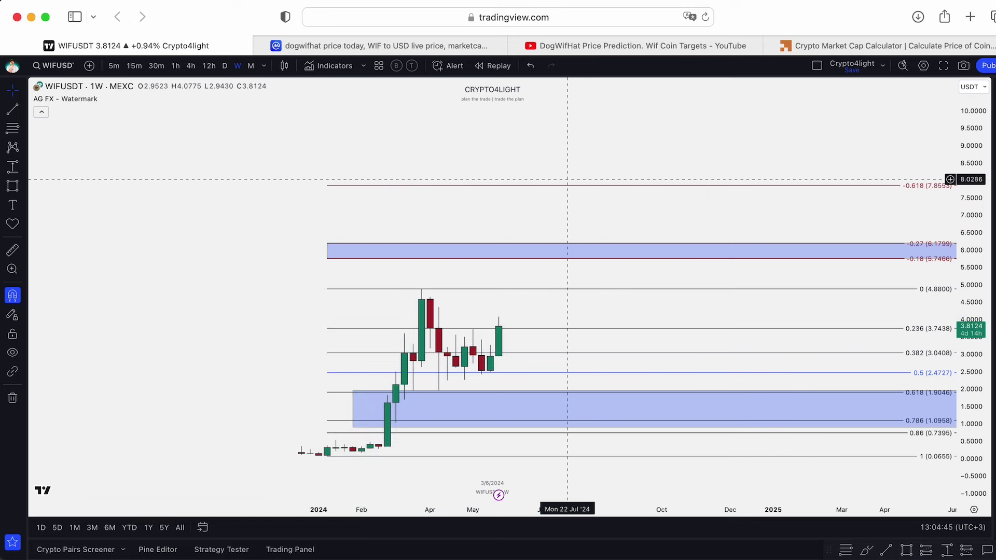
pyautogui.scroll(3, 614, 164)
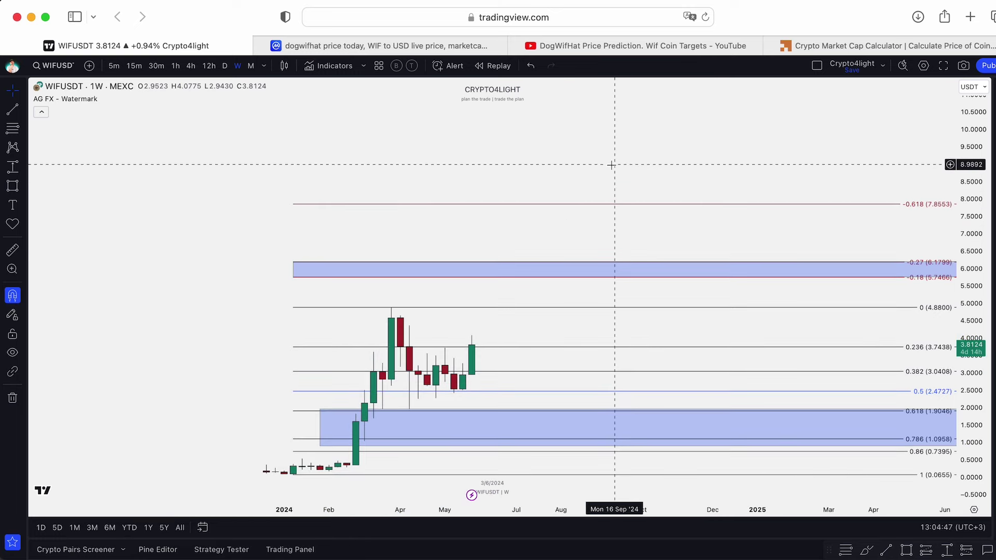
pyautogui.scroll(1, 621, 156)
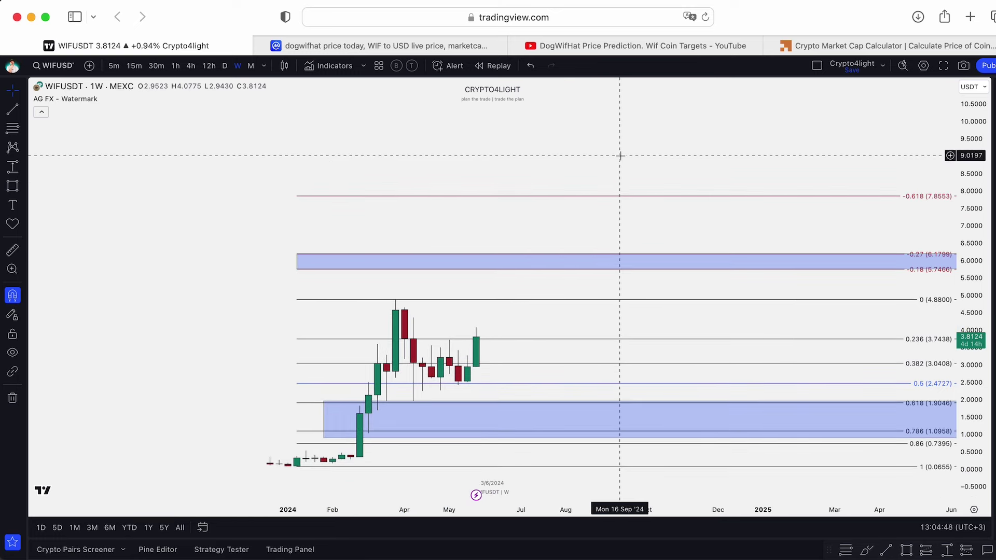
pyautogui.click(603, 45)
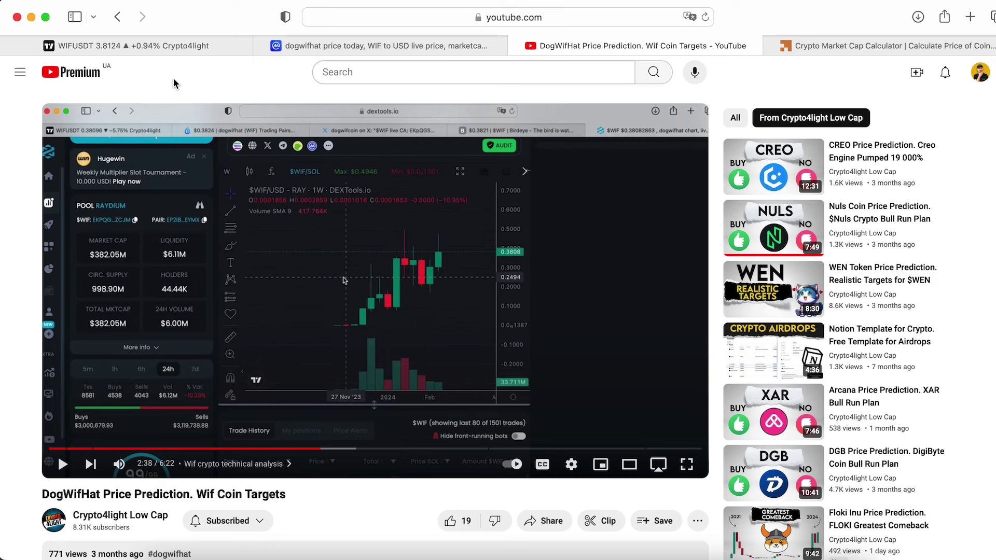
pyautogui.click(125, 46)
# Step: Add the invite-only Crypto4light ADZ and Direction indicators, then close the indicator list
pyautogui.click(334, 65)
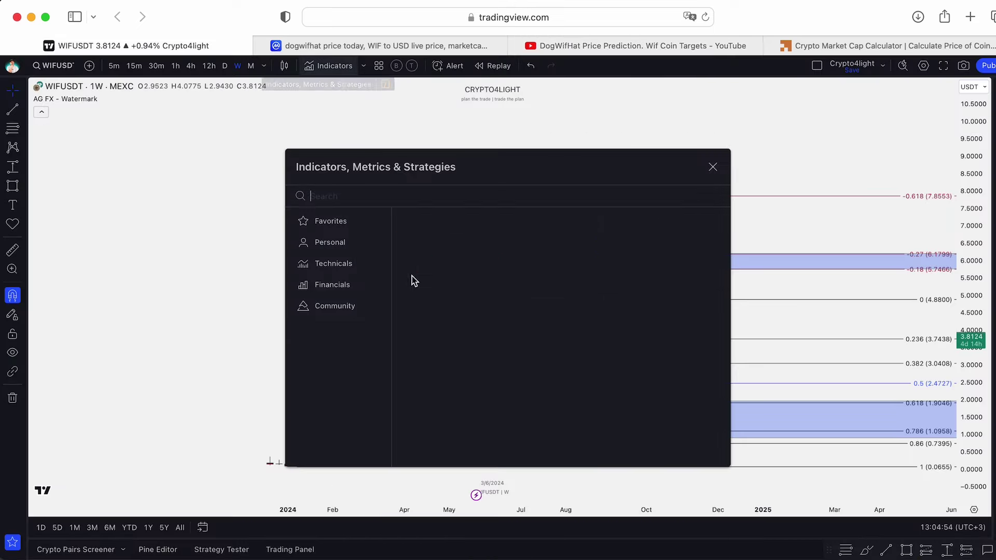
pyautogui.click(454, 238)
pyautogui.click(483, 255)
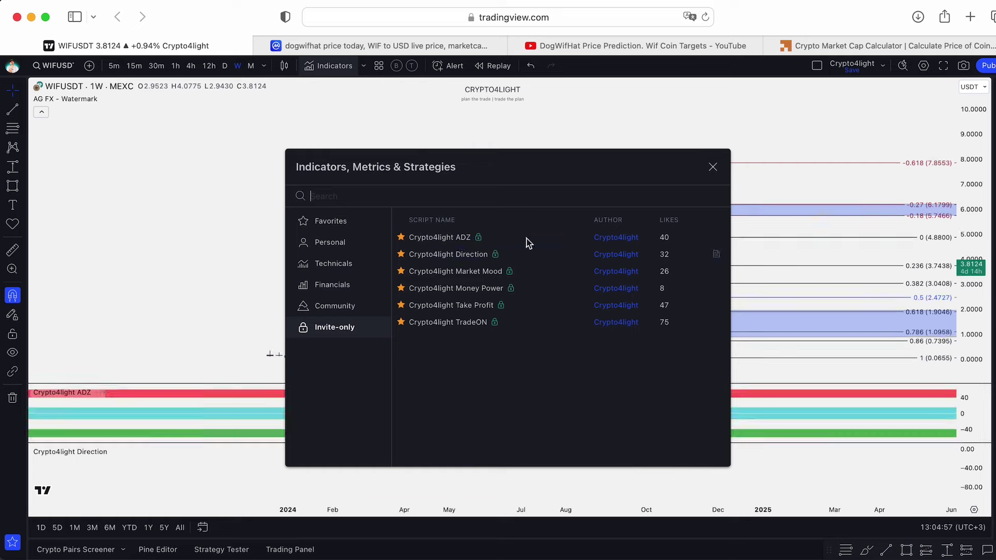
pyautogui.click(712, 169)
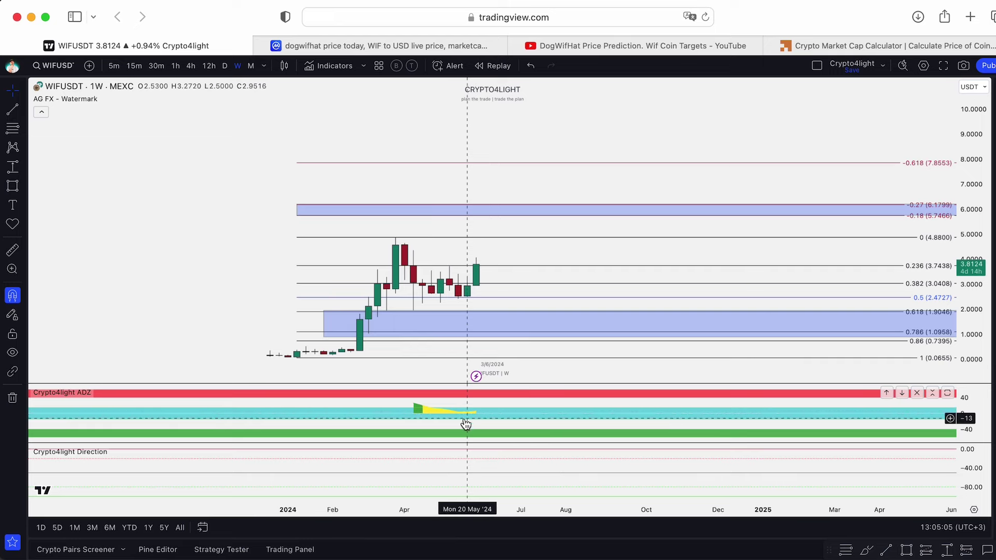
pyautogui.scroll(1, 479, 420)
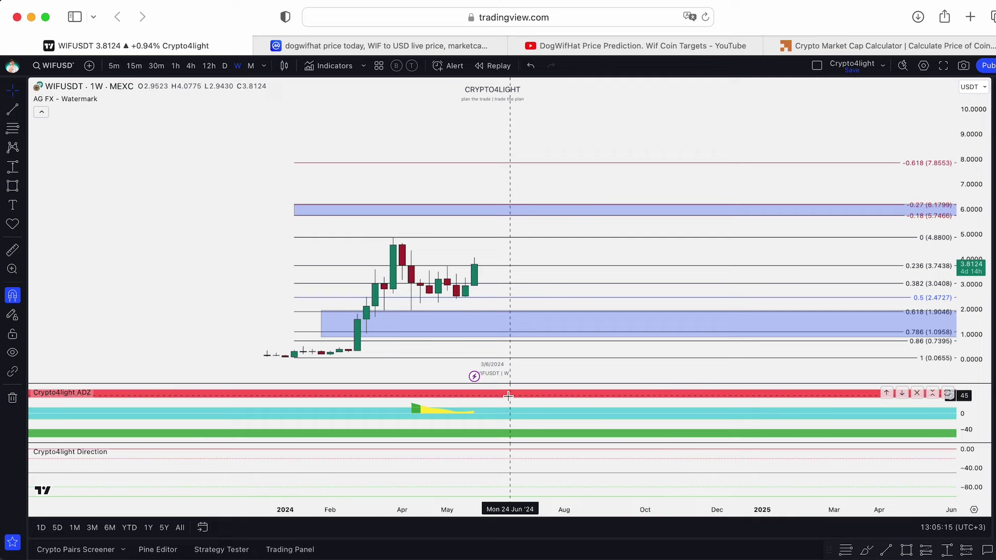
pyautogui.hscroll(-1, 508, 397)
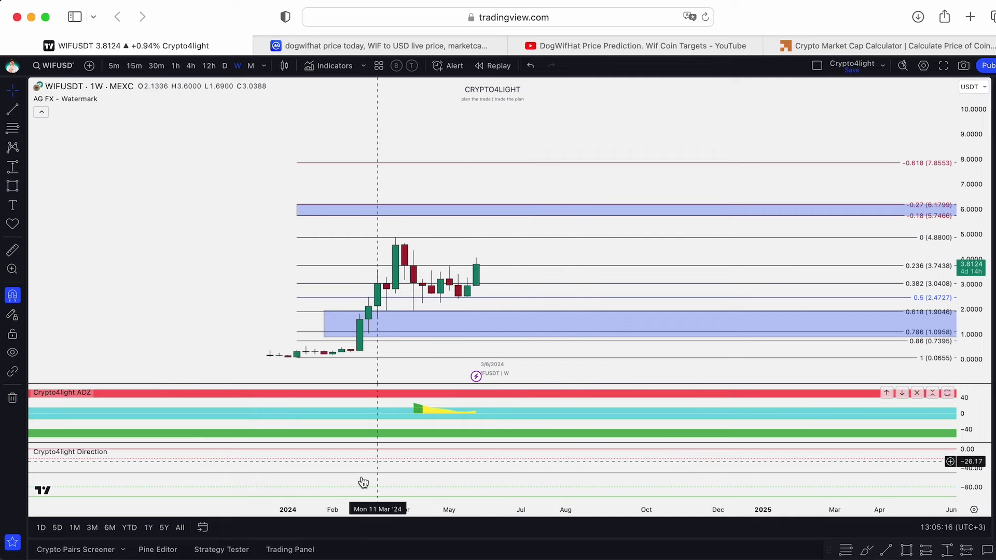
# Step: Set the WIFUSDT chart interval to D (daily) candles
pyautogui.click(226, 65)
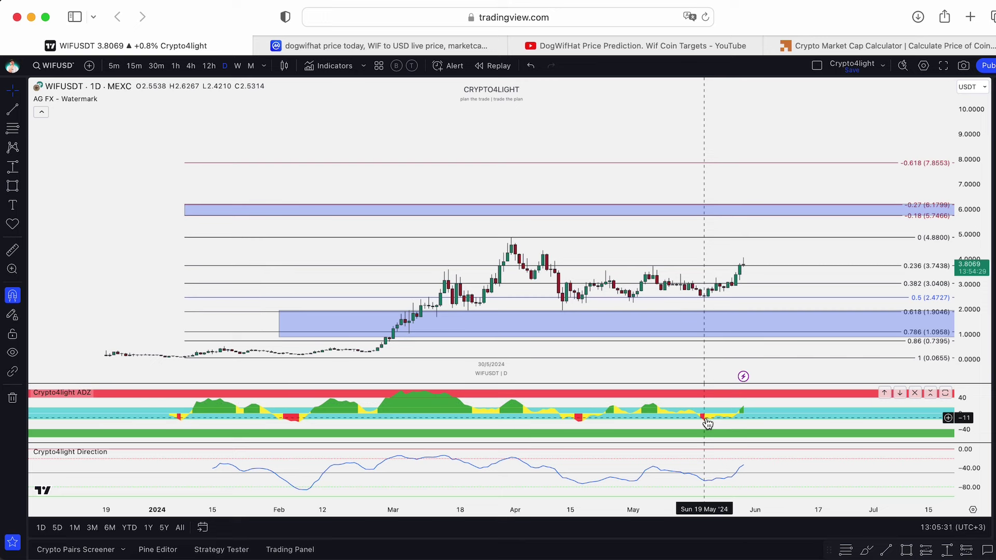
# Step: Draw a sloping trend line across the ADZ pane, ending around late July
pyautogui.moveTo(476, 383); pyautogui.dragTo(529, 383)
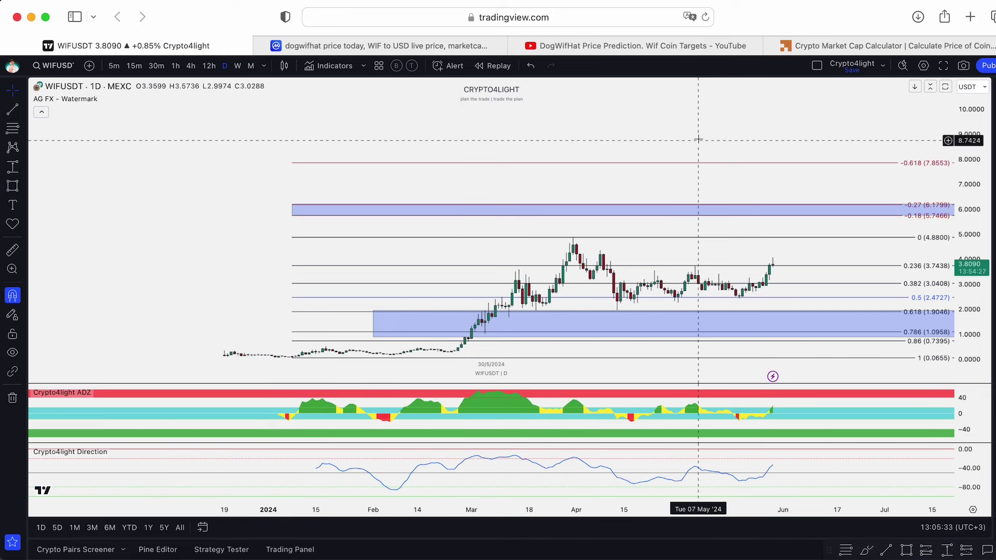
pyautogui.moveTo(700, 140); pyautogui.dragTo(486, 173)
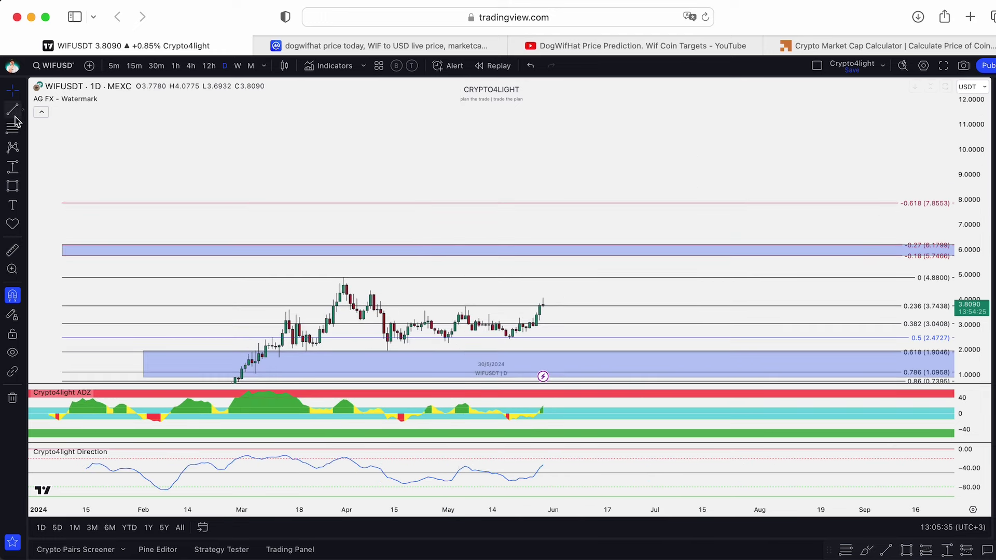
pyautogui.moveTo(265, 400)
pyautogui.click(266, 390)
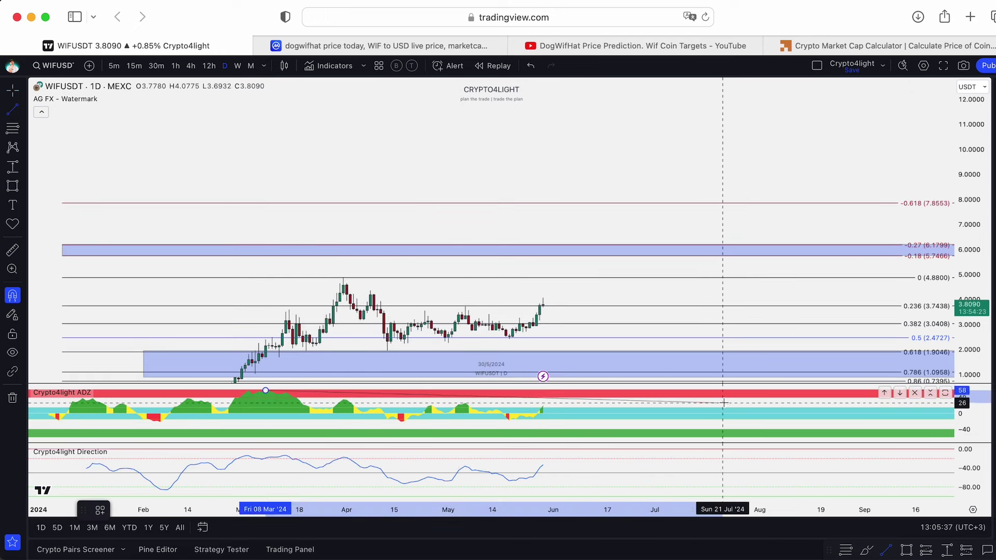
pyautogui.click(733, 403)
# Step: Sketch curve paths in the ADZ pane and toward 7.8553 and 4.88, then erase them
pyautogui.click(866, 550)
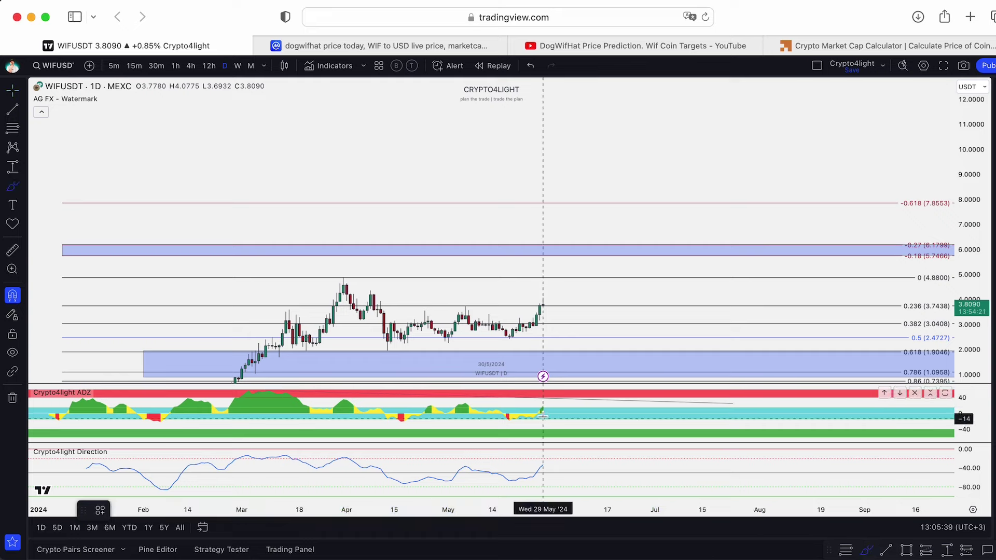
pyautogui.click(540, 413)
pyautogui.moveTo(567, 412)
pyautogui.mouseDown()
pyautogui.moveTo(600, 400)
pyautogui.moveTo(665, 407)
pyautogui.mouseUp()
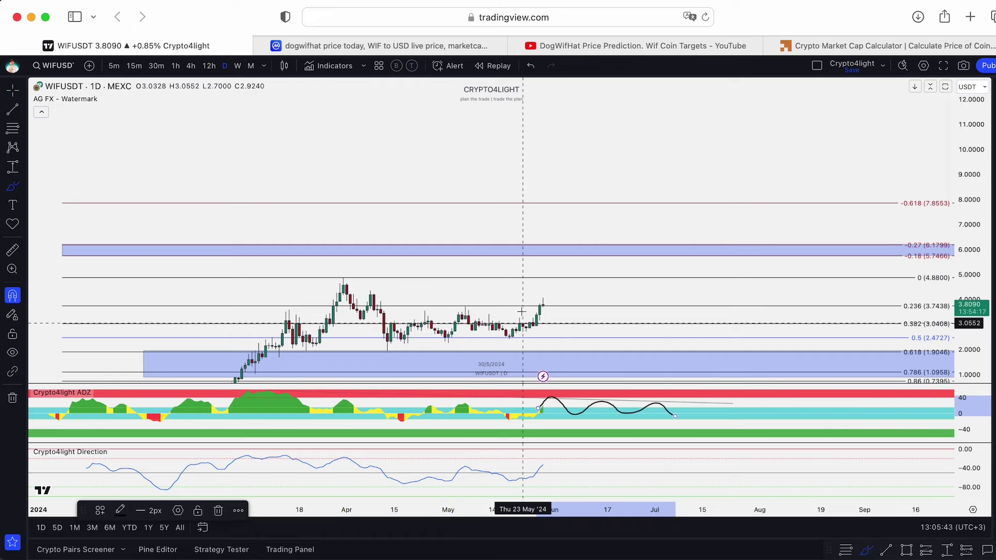
pyautogui.moveTo(542, 304); pyautogui.dragTo(678, 205)
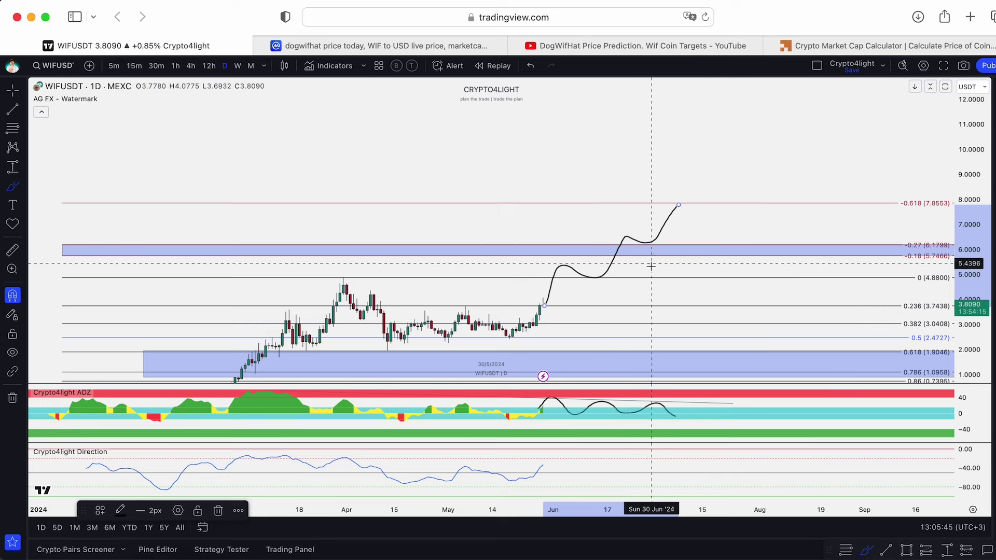
pyautogui.click(531, 66)
pyautogui.scroll(-3, 540, 99)
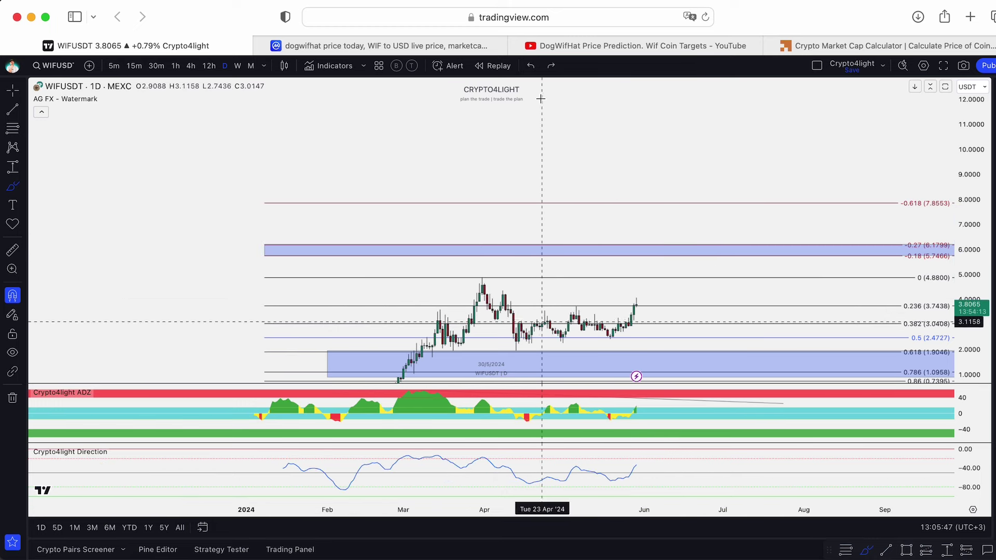
pyautogui.scroll(-2, 532, 333)
pyautogui.moveTo(483, 331); pyautogui.dragTo(596, 283)
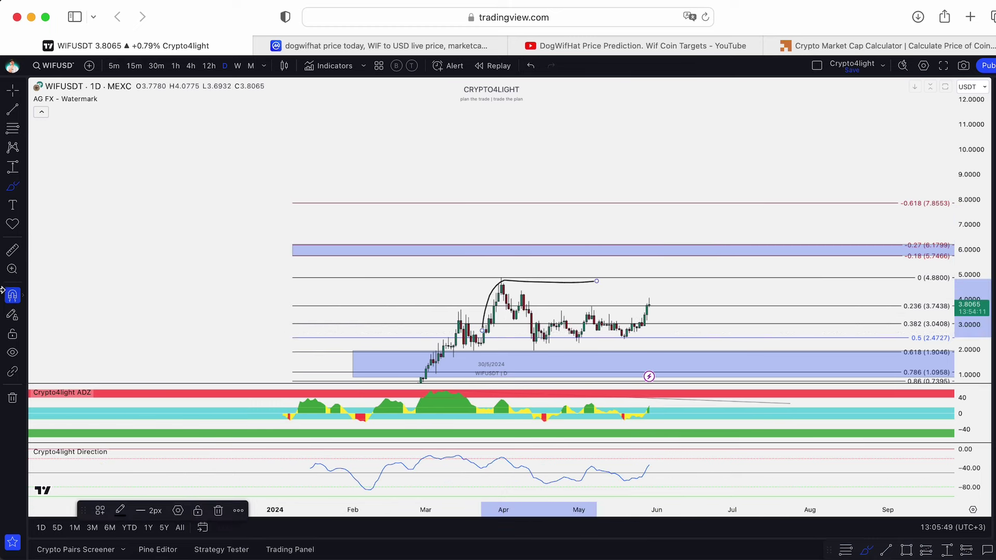
pyautogui.press('Delete')
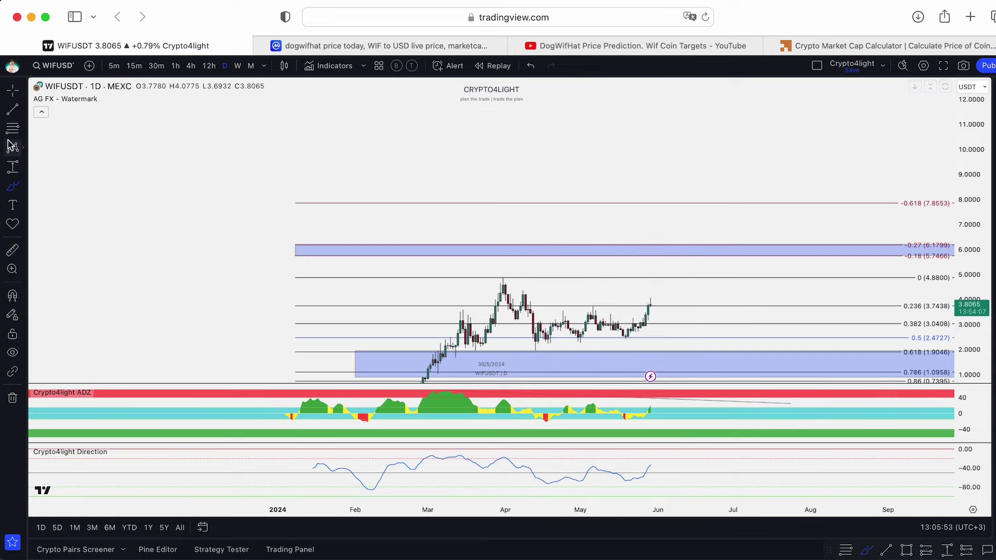
pyautogui.scroll(-3, 328, 143)
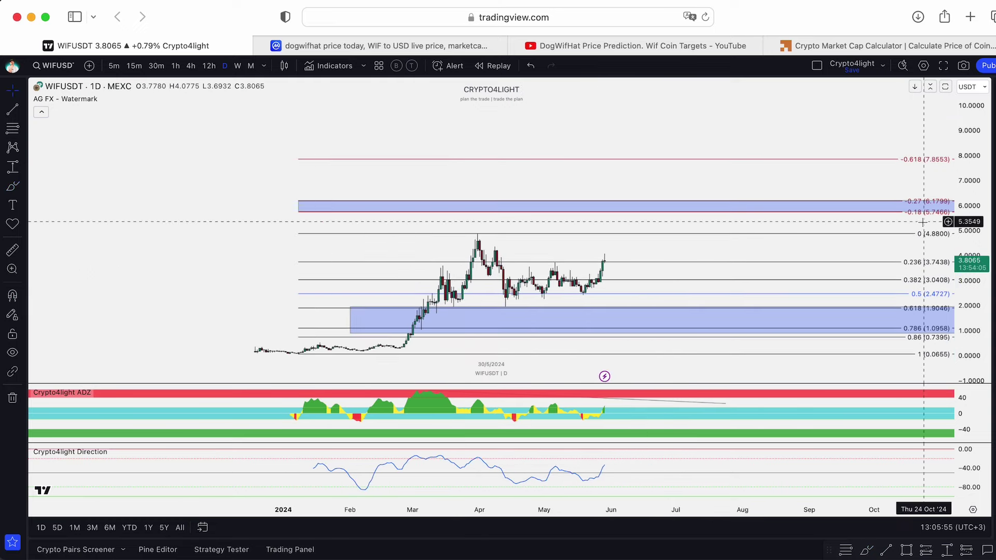
# Step: Remove both the Crypto4light ADZ and Crypto4light Direction indicator panes
pyautogui.moveTo(986, 217); pyautogui.dragTo(985, 234)
pyautogui.hscroll(3, 789, 195)
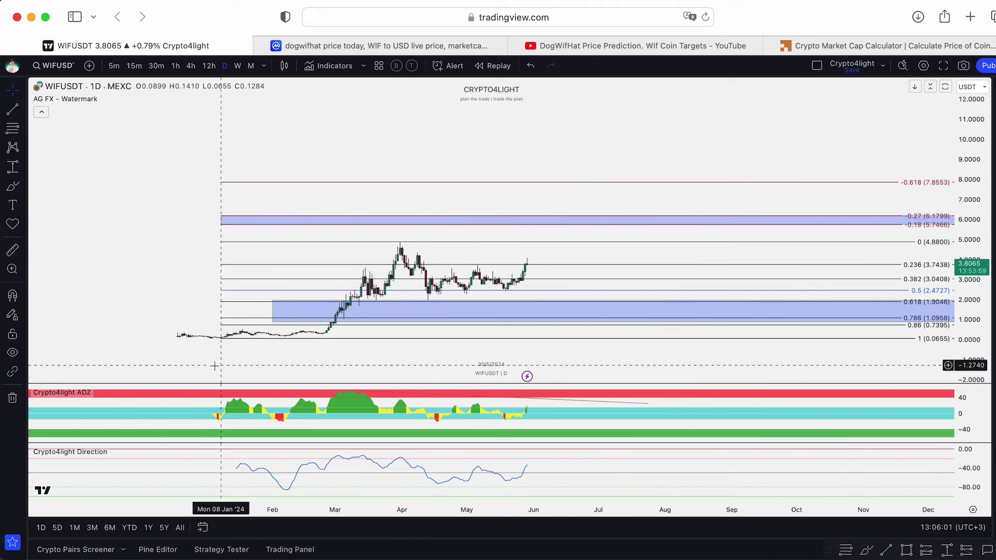
pyautogui.moveTo(63, 392)
pyautogui.click(145, 394)
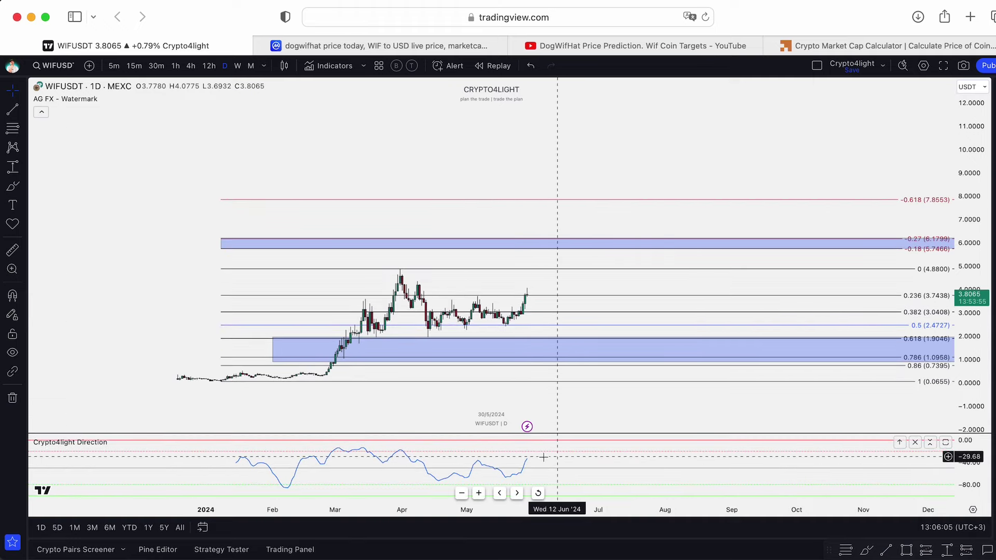
pyautogui.moveTo(71, 452)
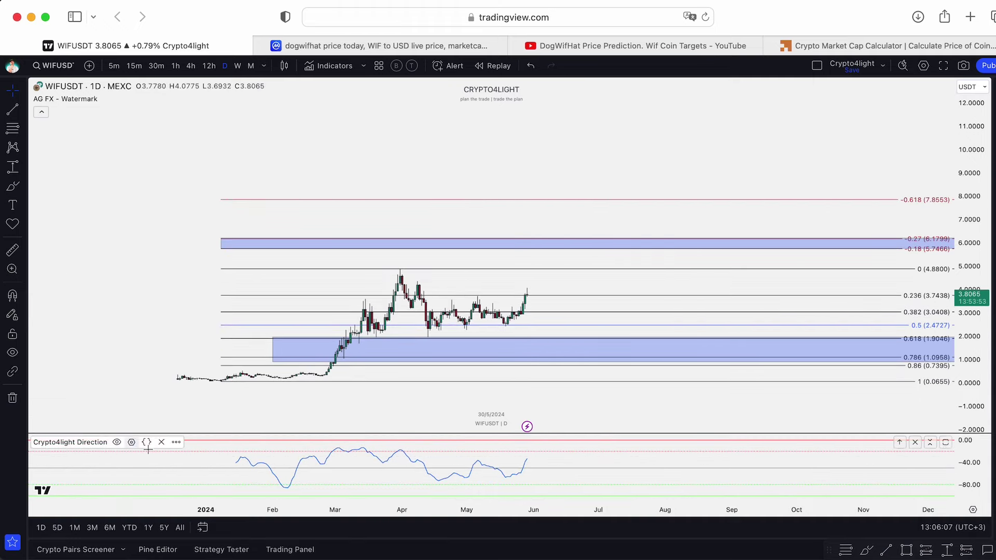
pyautogui.click(161, 442)
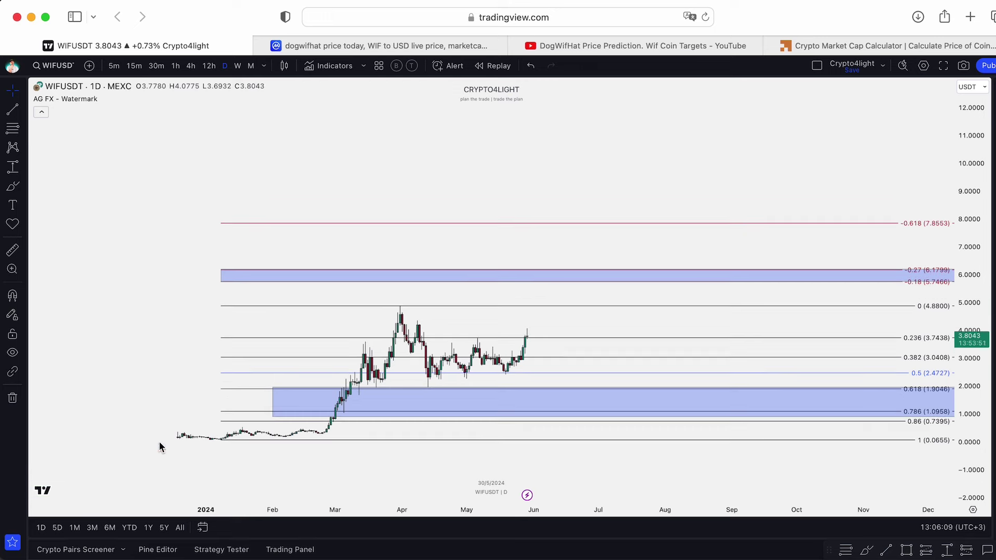
# Step: Add the Crypto4light Market Mood indicator and shift the view to recent candles
pyautogui.click(330, 67)
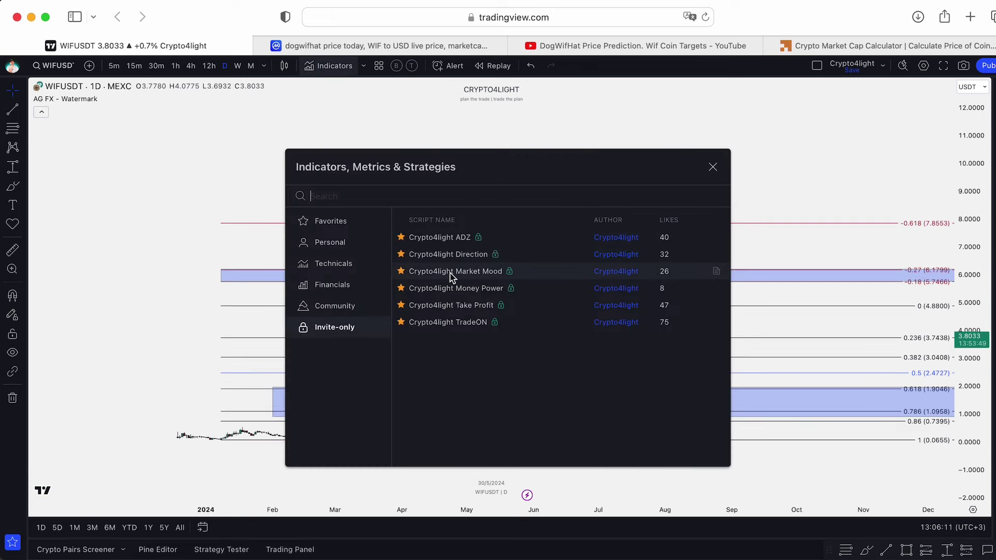
pyautogui.click(451, 277)
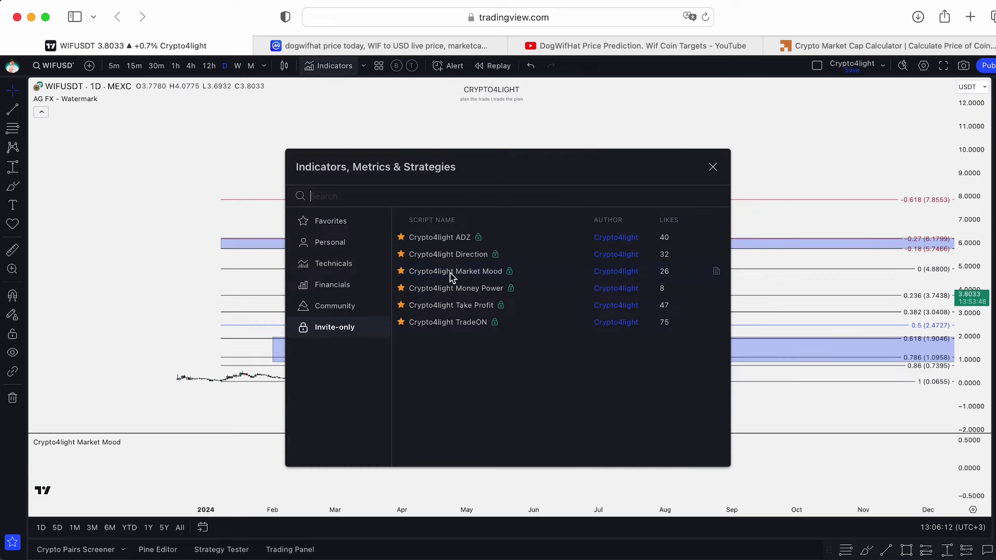
pyautogui.click(714, 170)
pyautogui.moveTo(524, 155); pyautogui.dragTo(647, 156)
pyautogui.scroll(2, 574, 161)
pyautogui.scroll(2, 541, 165)
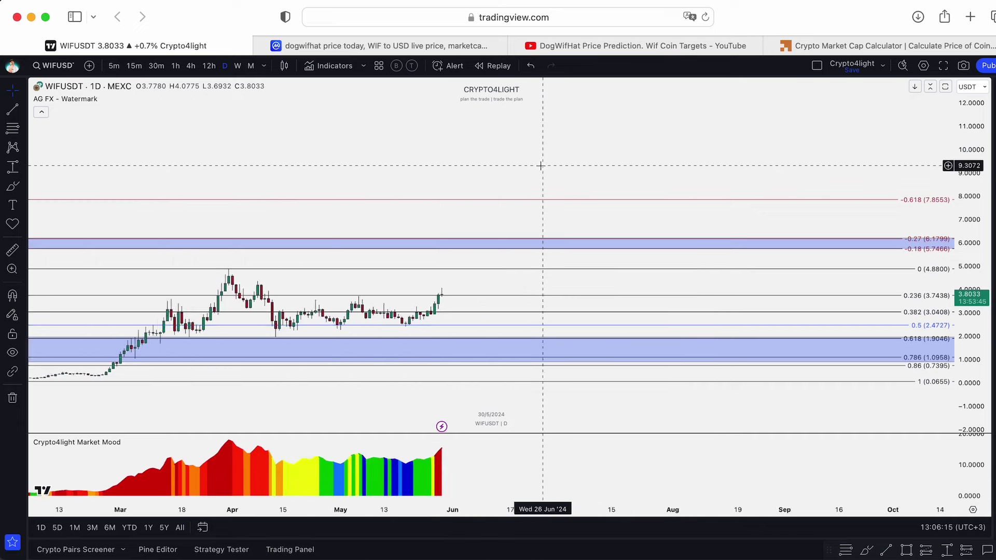
pyautogui.moveTo(541, 166); pyautogui.dragTo(647, 165)
# Step: Toggle the chart to weekly and back to daily, then try a price-range measurement
pyautogui.click(237, 65)
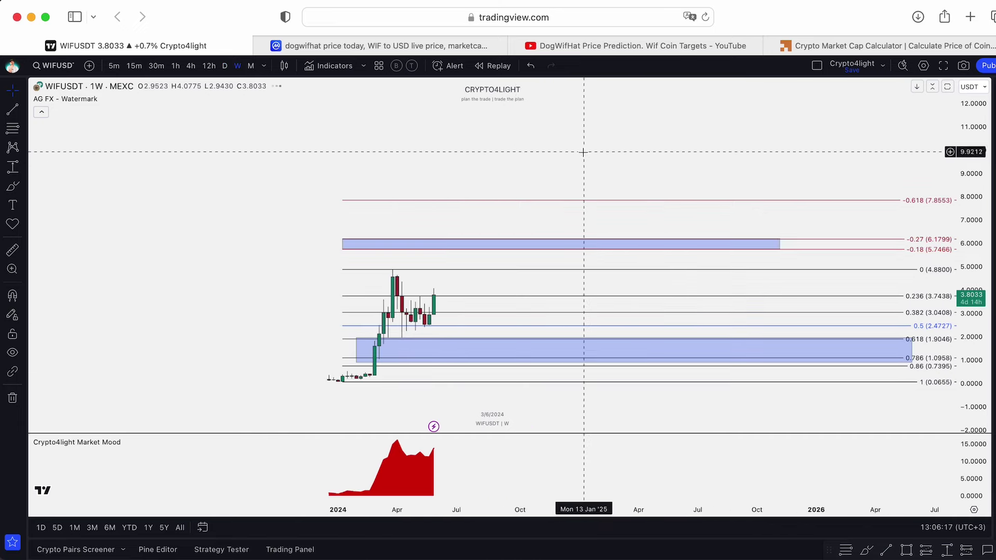
pyautogui.moveTo(583, 151); pyautogui.dragTo(763, 155)
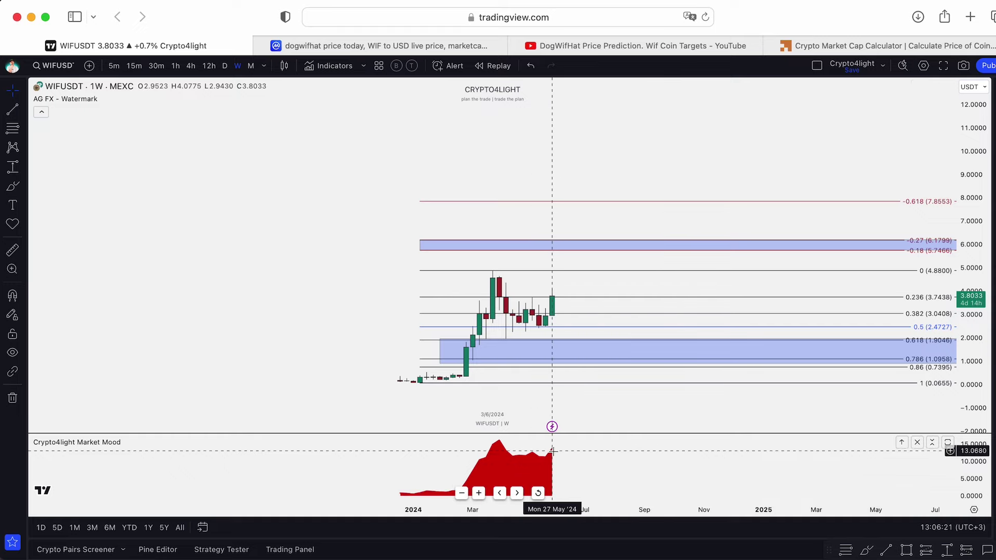
pyautogui.click(225, 66)
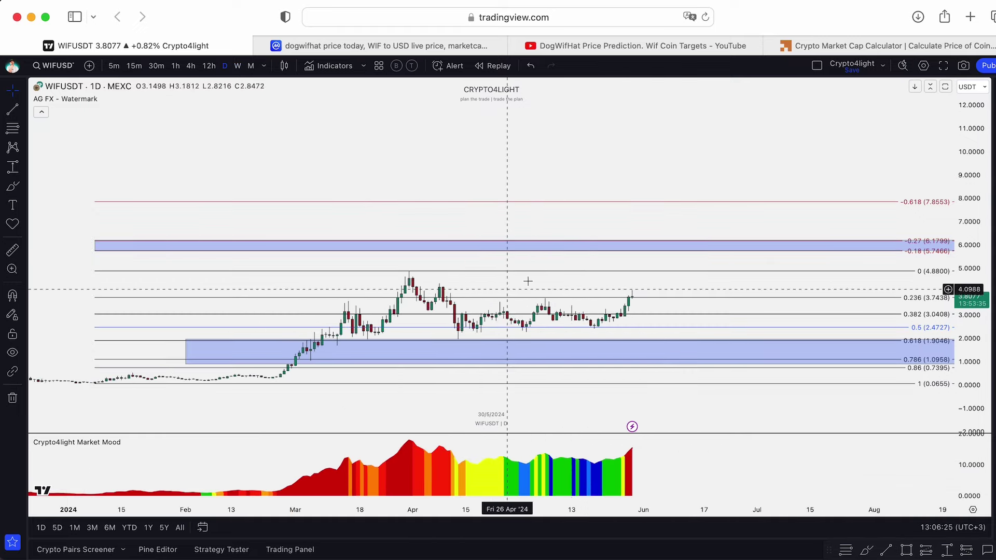
pyautogui.hscroll(3, 563, 163)
pyautogui.hscroll(2, 569, 215)
pyautogui.hscroll(2, 577, 457)
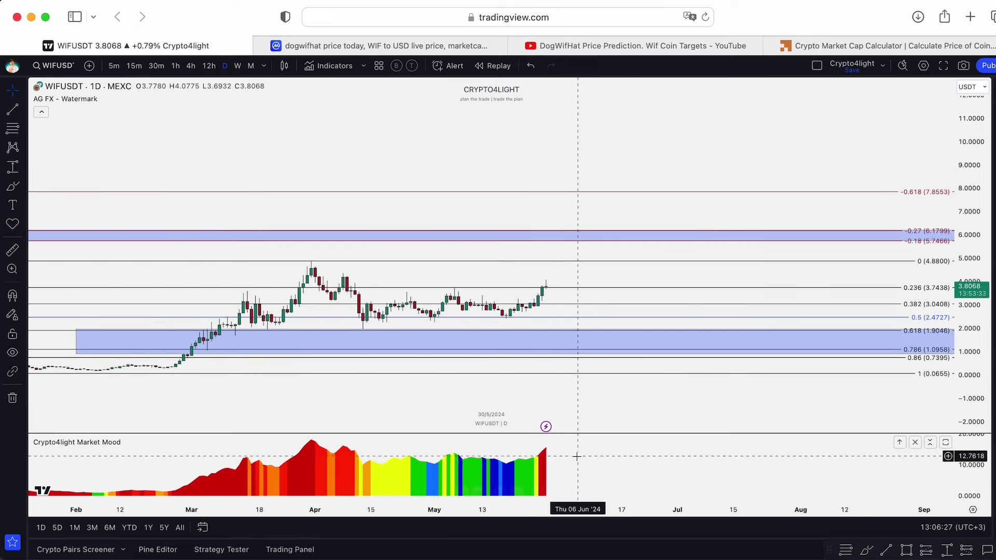
pyautogui.scroll(1, 576, 457)
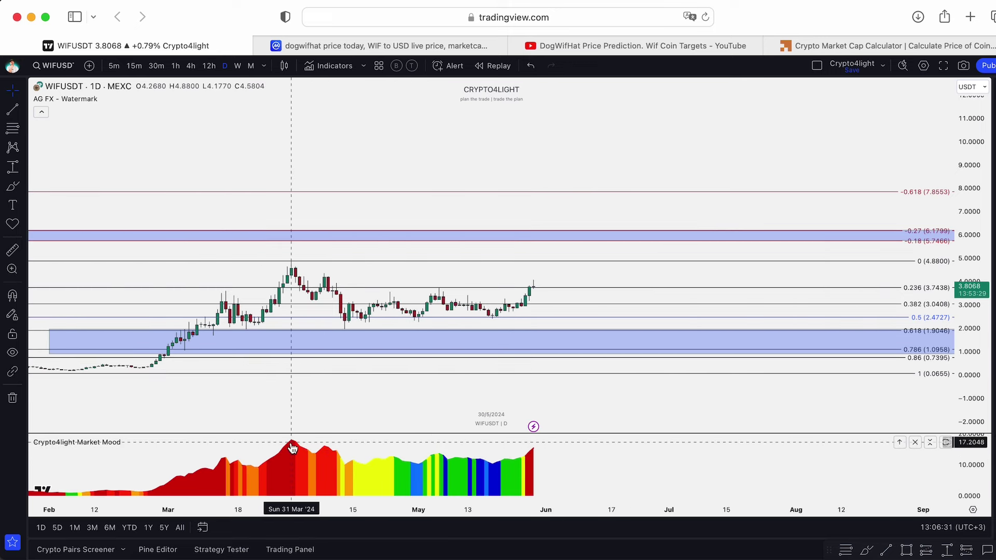
pyautogui.click(949, 549)
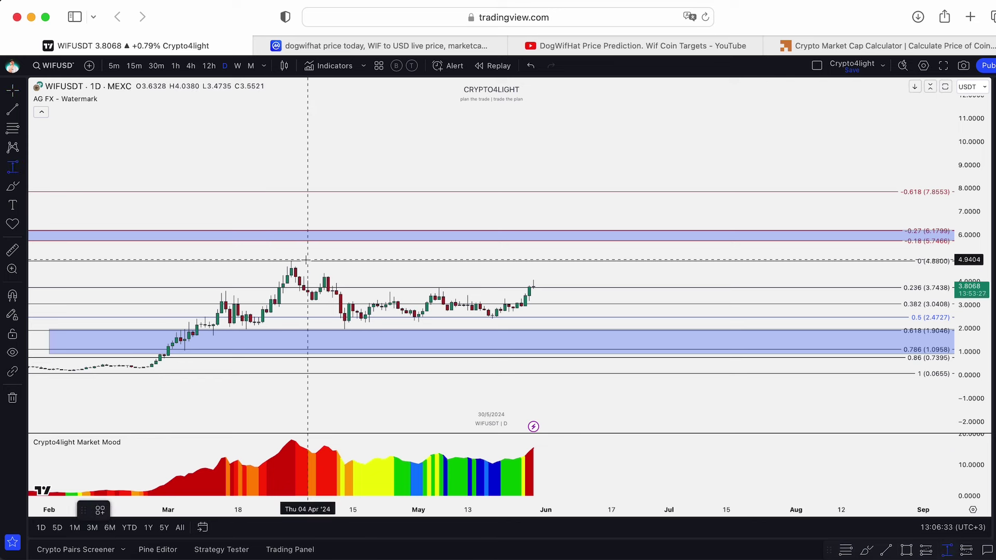
pyautogui.click(395, 329)
pyautogui.scroll(-2, 405, 335)
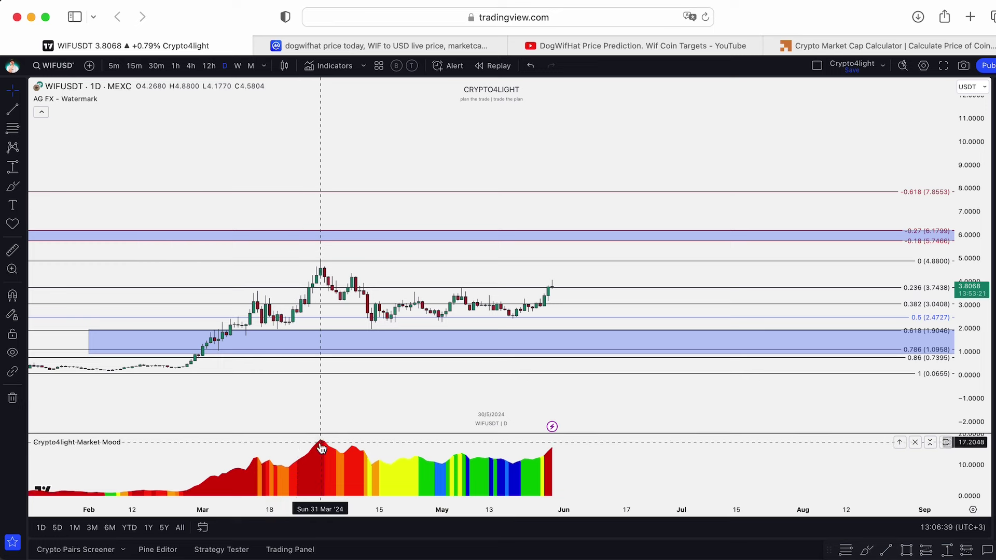
pyautogui.scroll(-1, 327, 462)
pyautogui.scroll(-1, 366, 449)
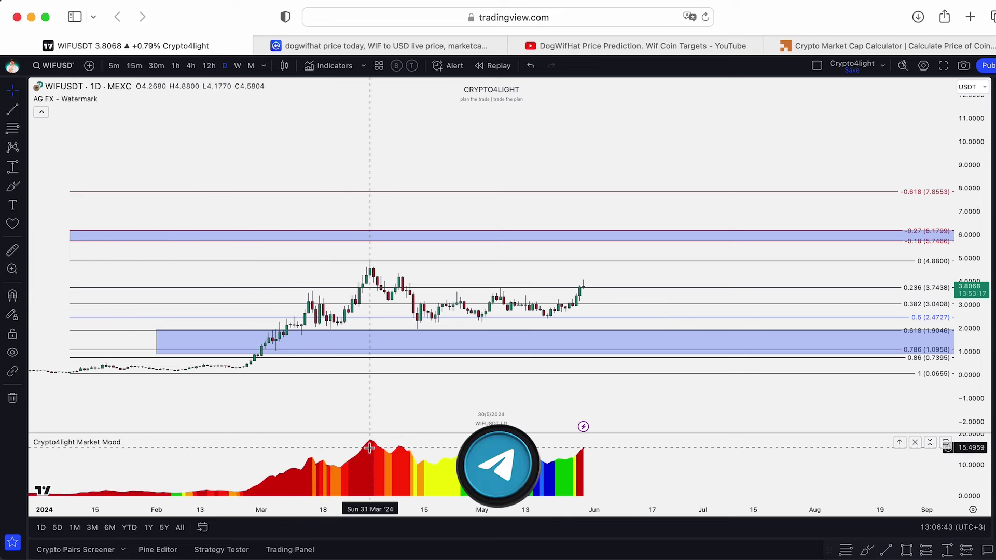
pyautogui.scroll(-2, 370, 448)
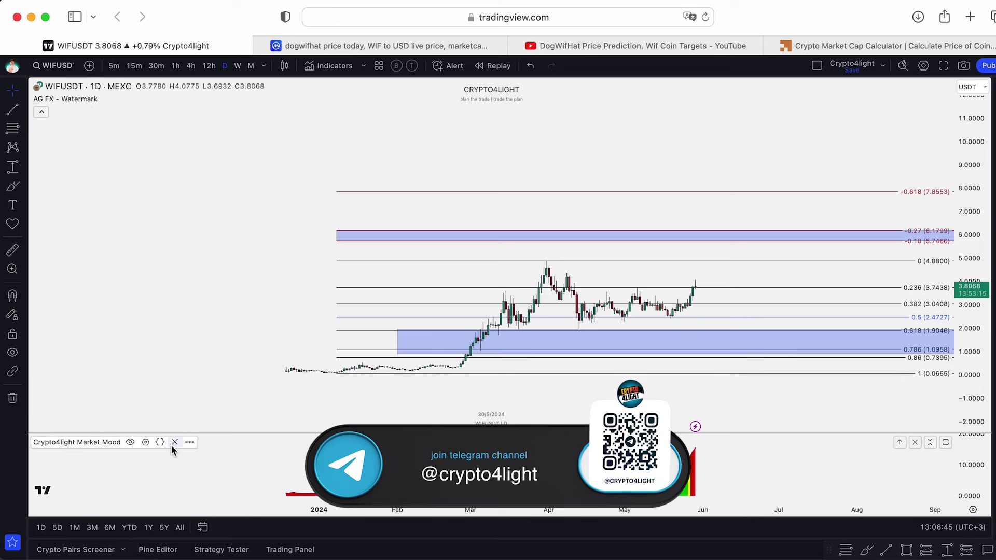
# Step: Remove the Market Mood pane and add the Crypto4light Money Power indicator
pyautogui.click(174, 443)
pyautogui.click(326, 66)
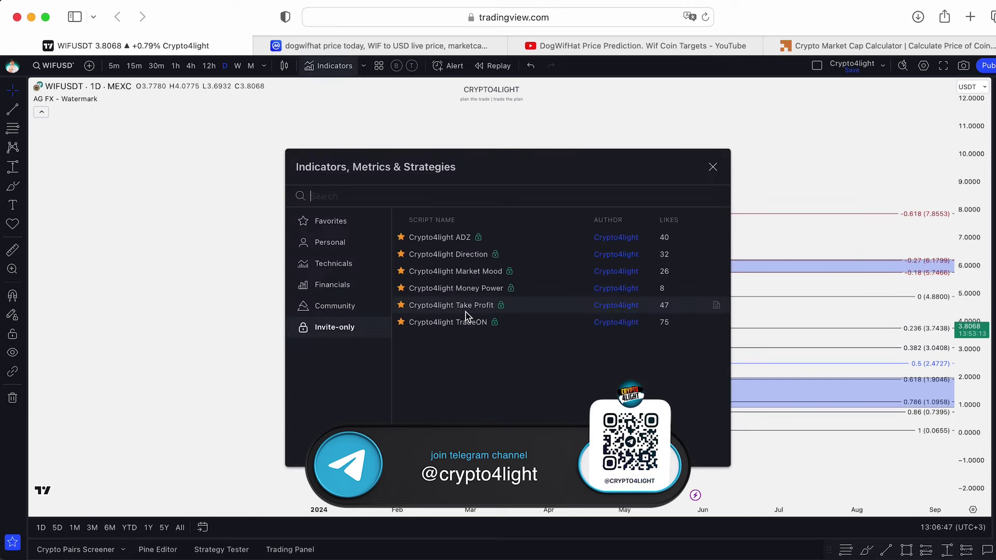
pyautogui.click(458, 288)
pyautogui.click(711, 171)
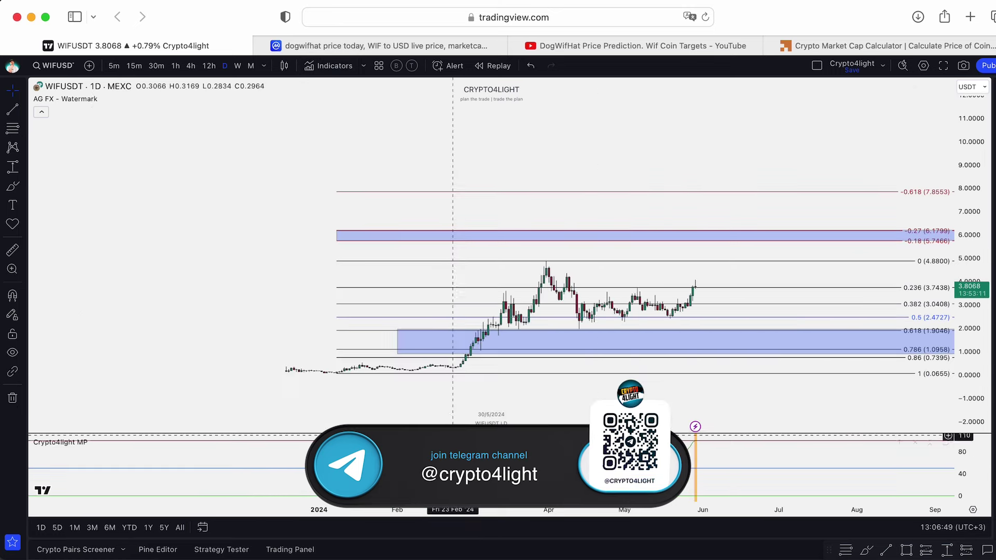
pyautogui.moveTo(474, 161); pyautogui.dragTo(343, 150)
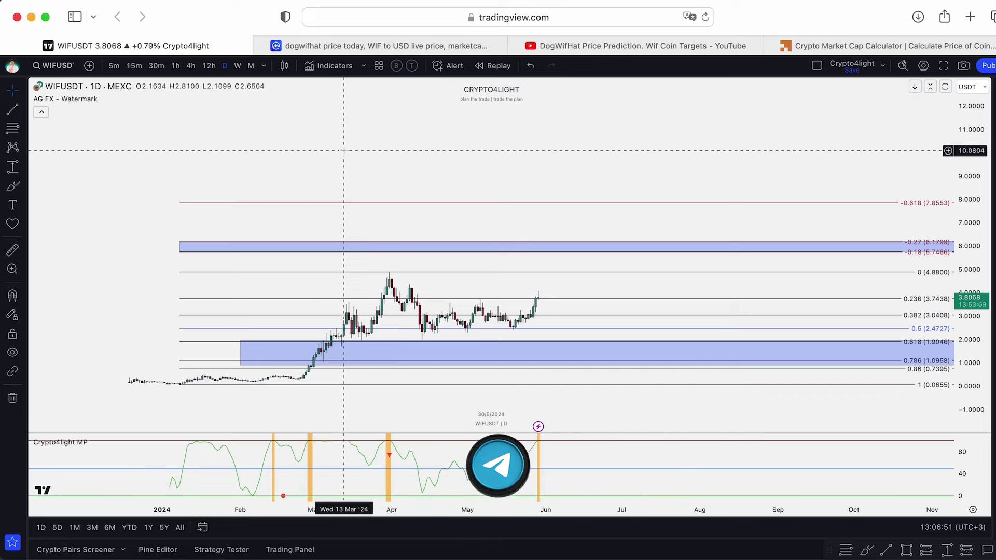
pyautogui.hscroll(-2, 349, 162)
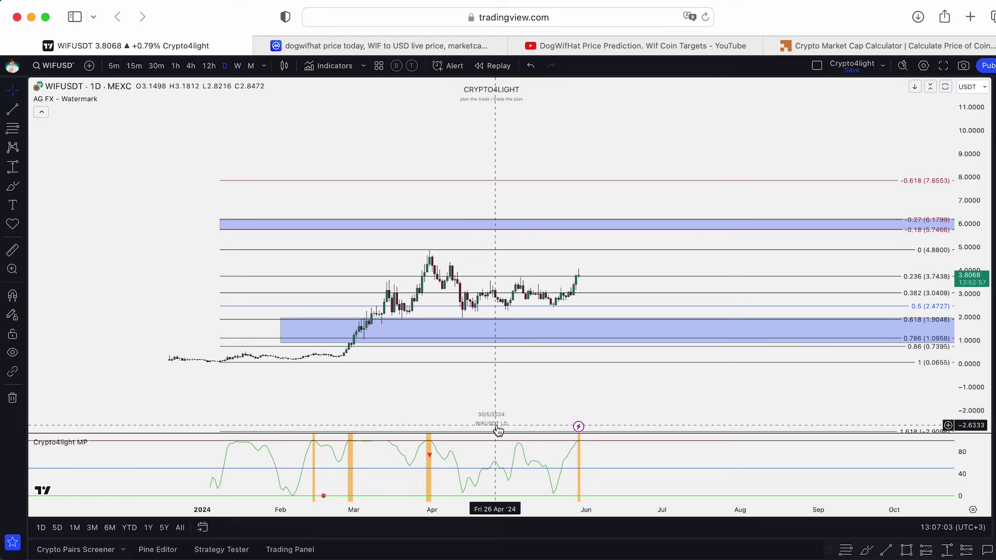
# Step: On weekly candles, measure the roughly 108% rise to the -0.618 level, then clear it
pyautogui.click(237, 66)
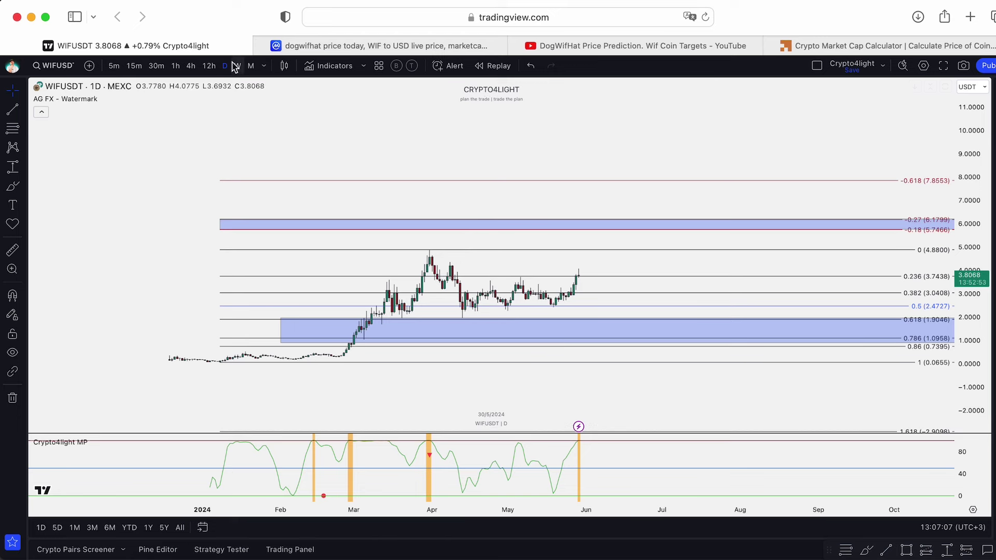
pyautogui.scroll(3, 457, 261)
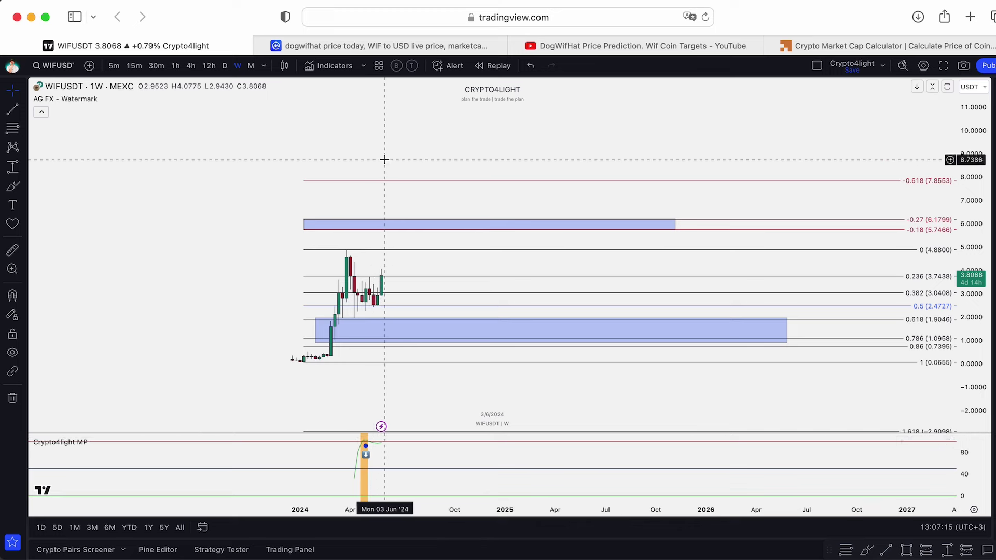
pyautogui.moveTo(382, 158); pyautogui.dragTo(599, 162)
pyautogui.scroll(2, 600, 194)
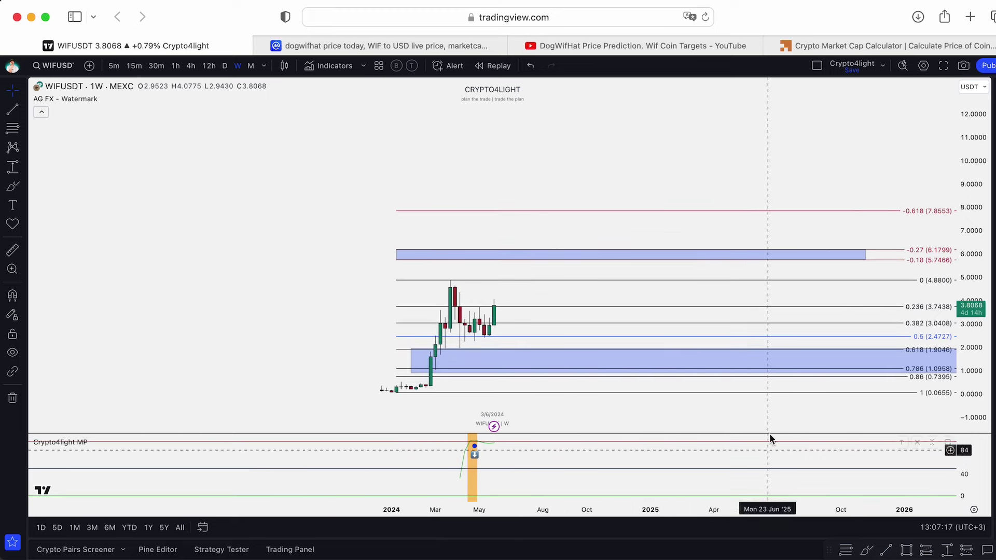
pyautogui.click(947, 551)
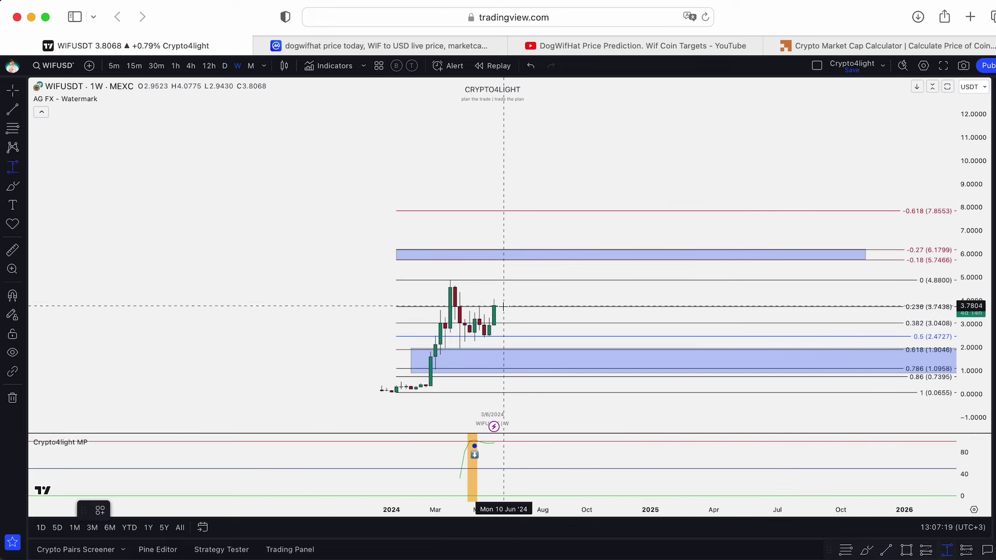
pyautogui.click(558, 211)
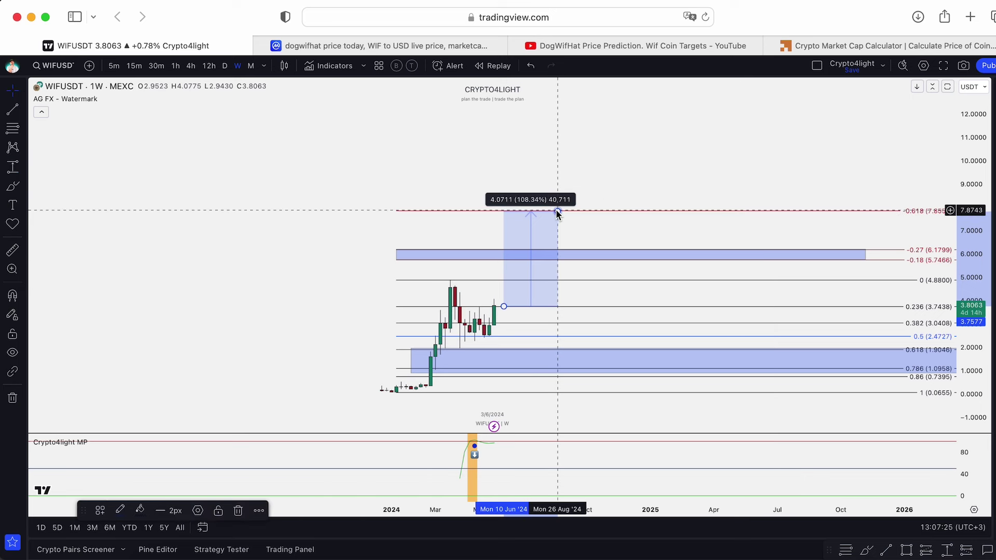
pyautogui.click(556, 209)
pyautogui.scroll(2, 487, 134)
pyautogui.scroll(2, 382, 167)
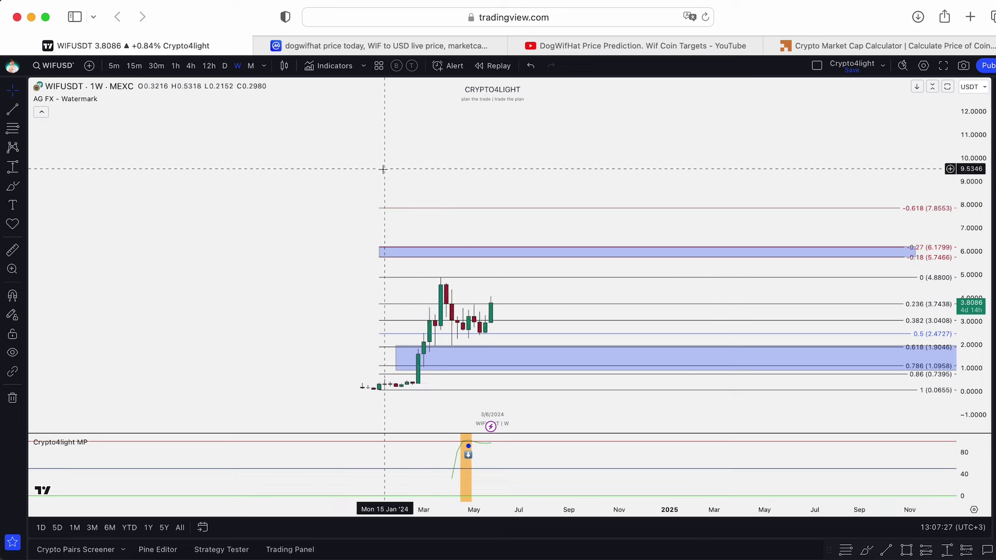
# Step: Add the Crypto4light TradeON indicator to the chart, then remove it again
pyautogui.click(334, 65)
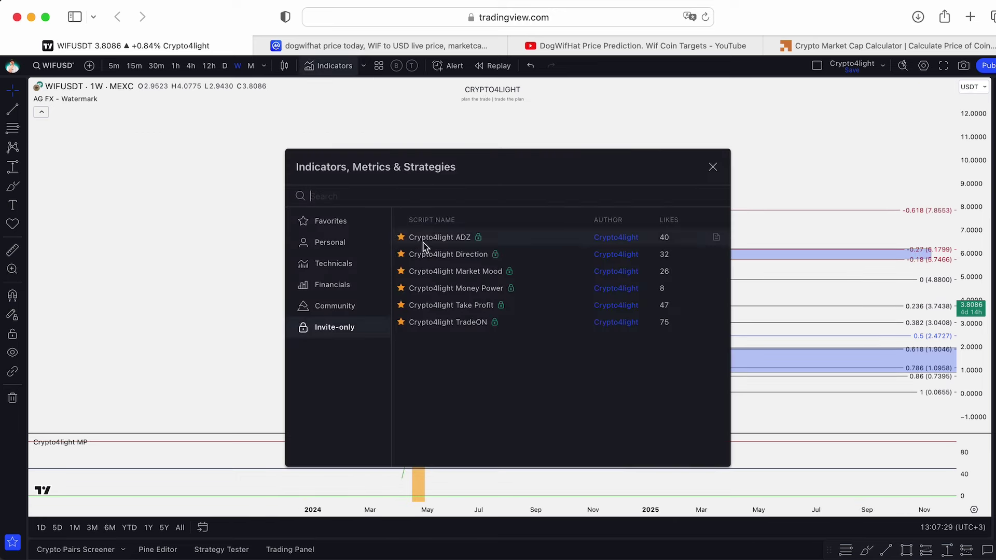
pyautogui.click(443, 323)
pyautogui.click(713, 167)
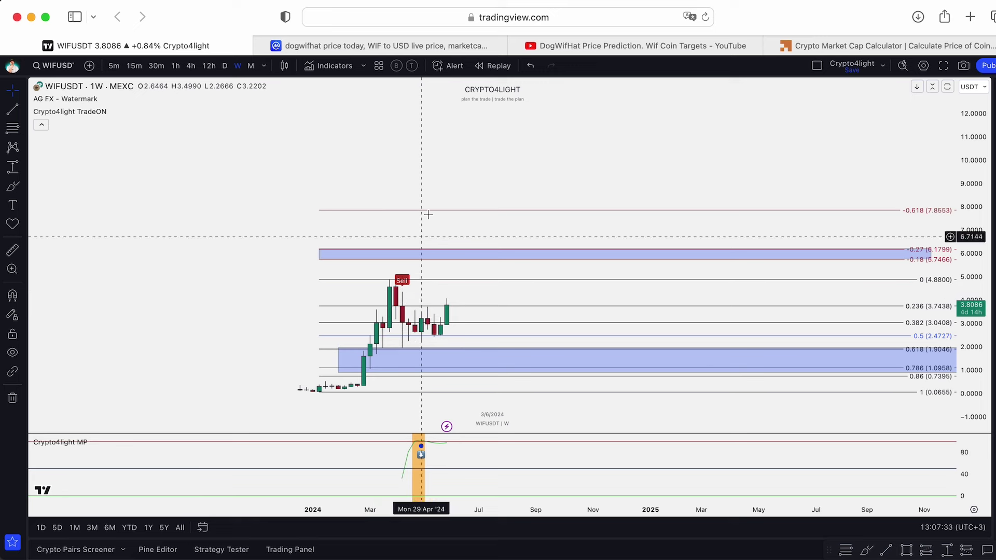
pyautogui.moveTo(70, 111)
pyautogui.click(160, 115)
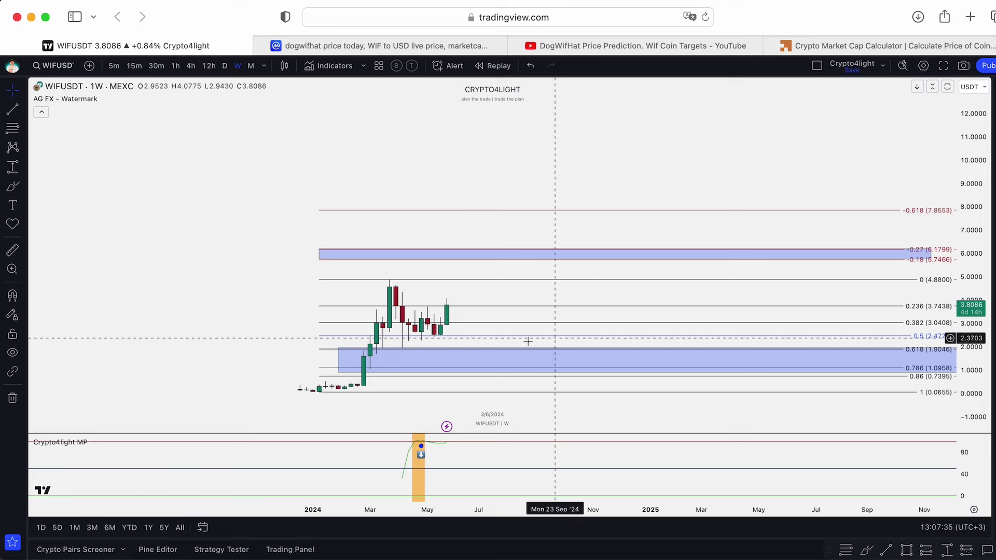
# Step: On daily candles, re-add Crypto4light TradeON and remove the Crypto4light MP pane
pyautogui.click(225, 65)
pyautogui.click(335, 66)
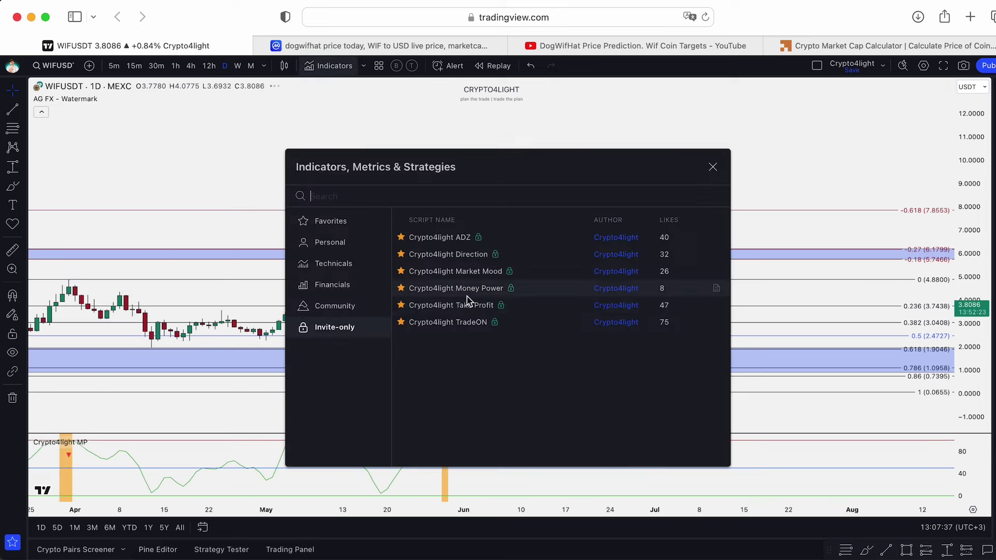
pyautogui.click(449, 323)
pyautogui.click(714, 170)
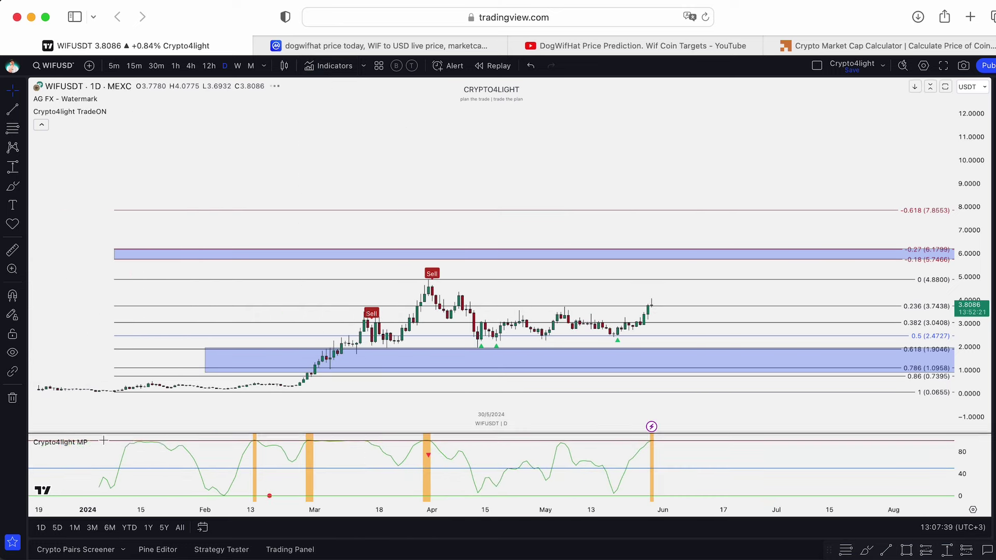
pyautogui.moveTo(61, 442)
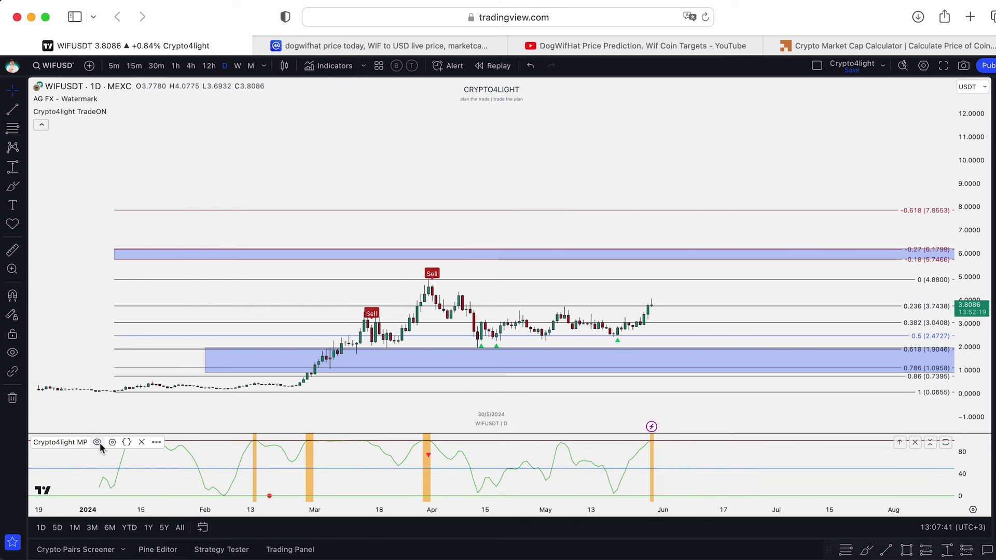
pyautogui.click(141, 441)
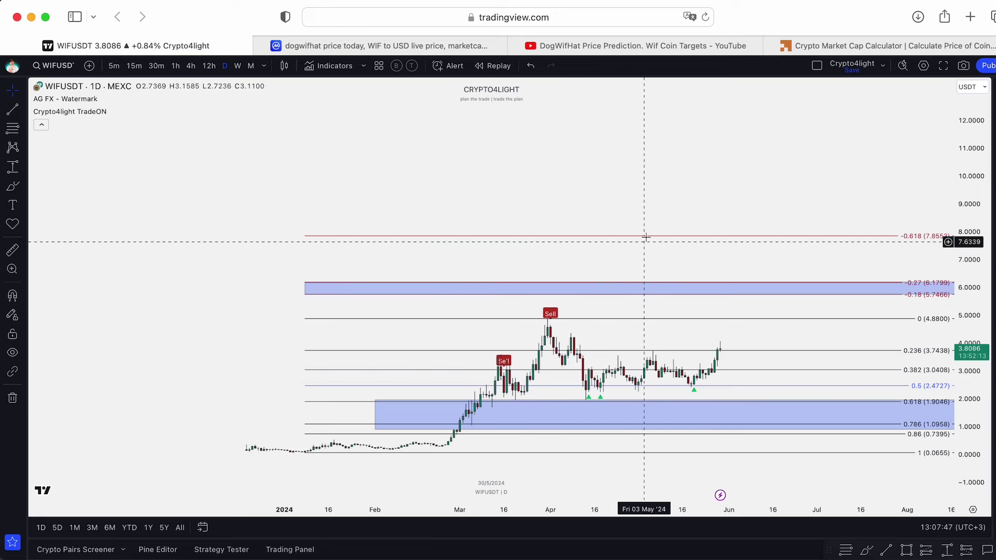
pyautogui.scroll(-3, 509, 178)
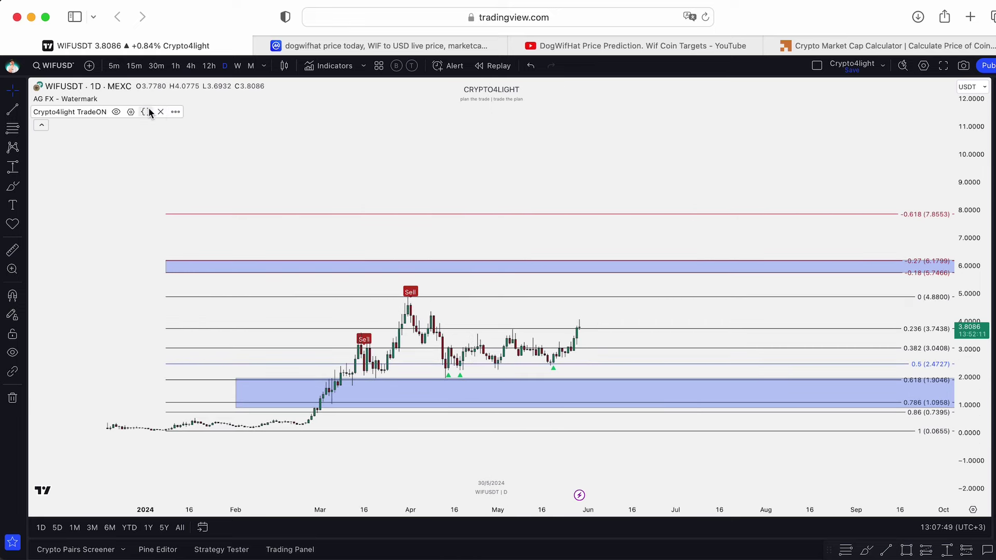
# Step: Remove Crypto4light TradeON and add Crypto4light Take Profit from the invite-only indicators
pyautogui.click(148, 110)
pyautogui.click(335, 65)
pyautogui.click(474, 306)
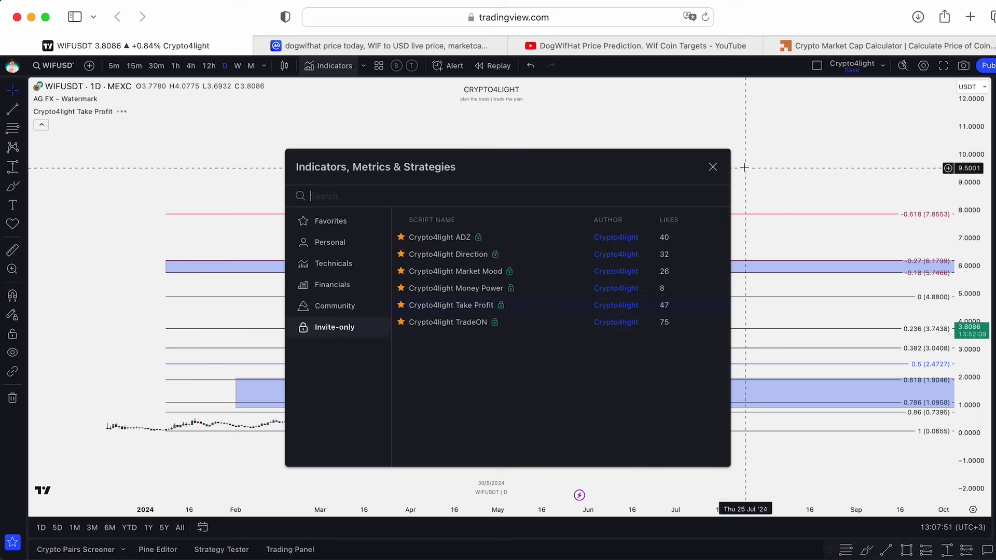
pyautogui.press('Escape')
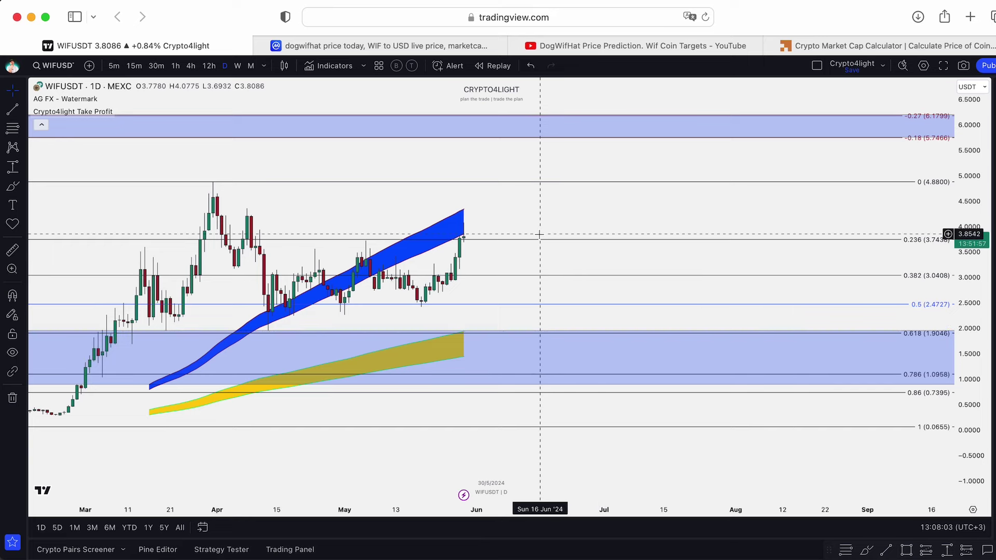
pyautogui.scroll(3, 540, 233)
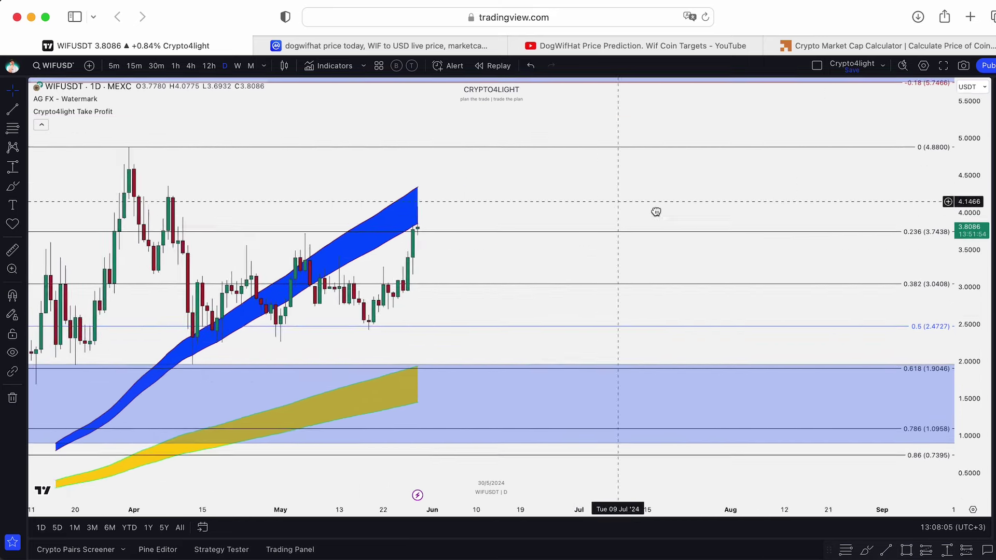
pyautogui.scroll(2, 577, 264)
pyautogui.scroll(1, 577, 264)
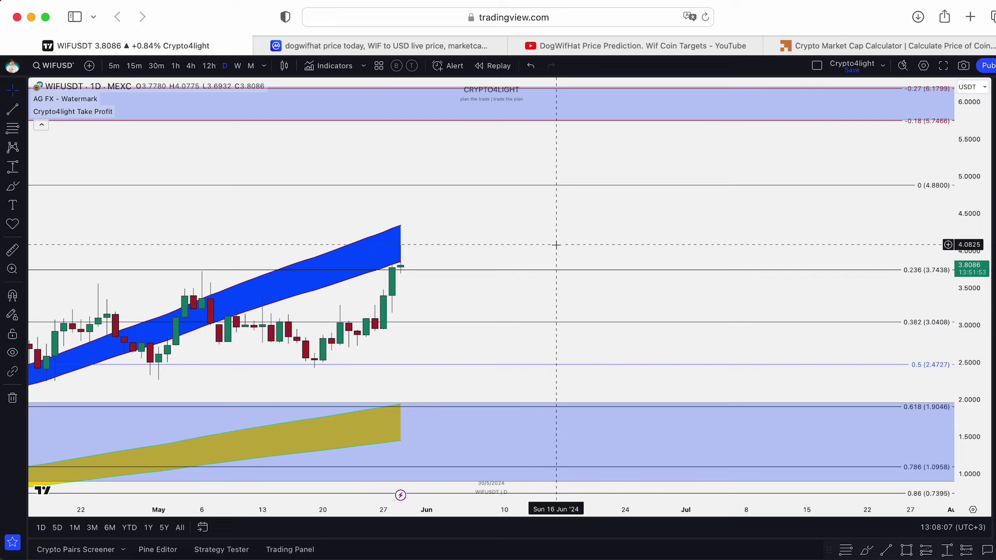
pyautogui.scroll(-2, 556, 244)
pyautogui.scroll(-2, 651, 235)
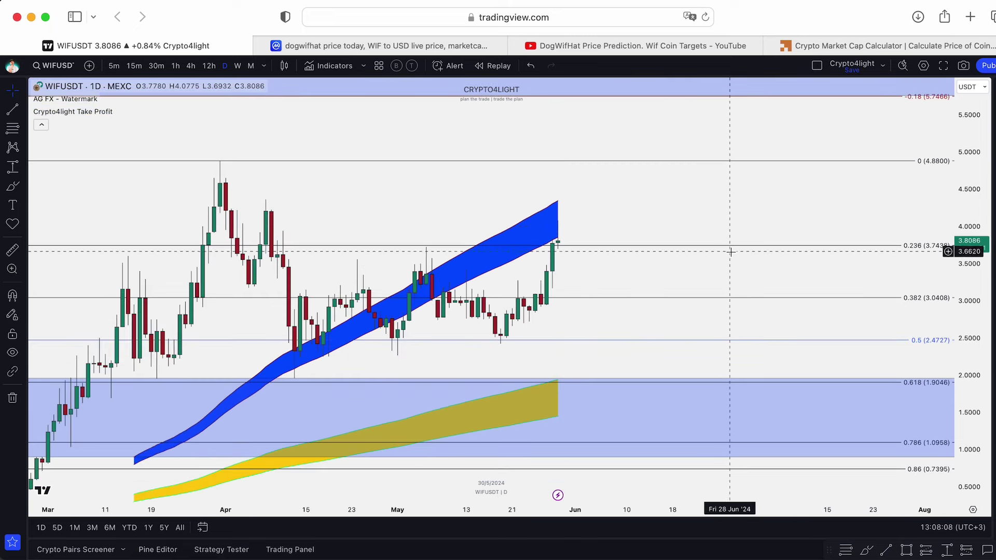
pyautogui.click(869, 551)
pyautogui.moveTo(588, 378); pyautogui.dragTo(586, 388)
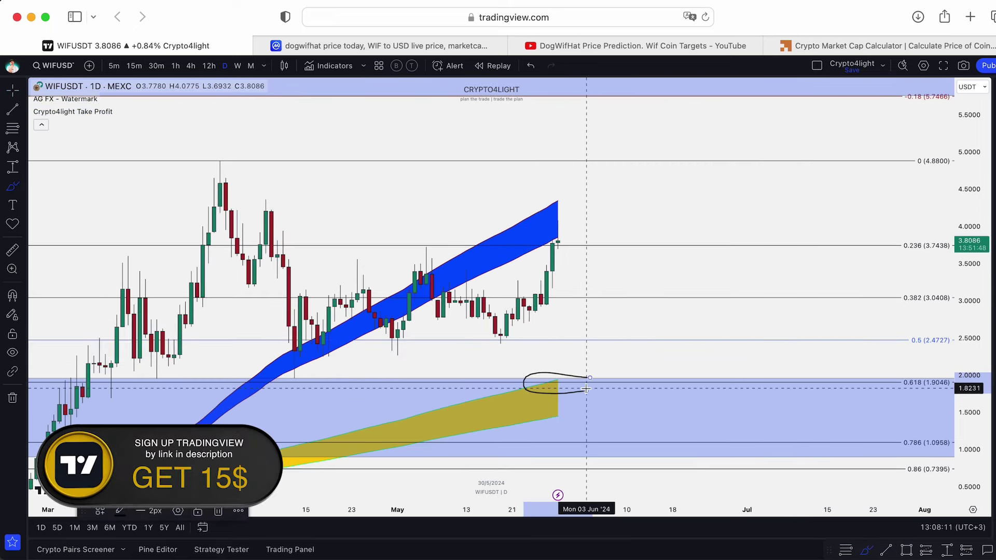
pyautogui.hotkey('ctrl', 'z')
pyautogui.scroll(-1, 590, 359)
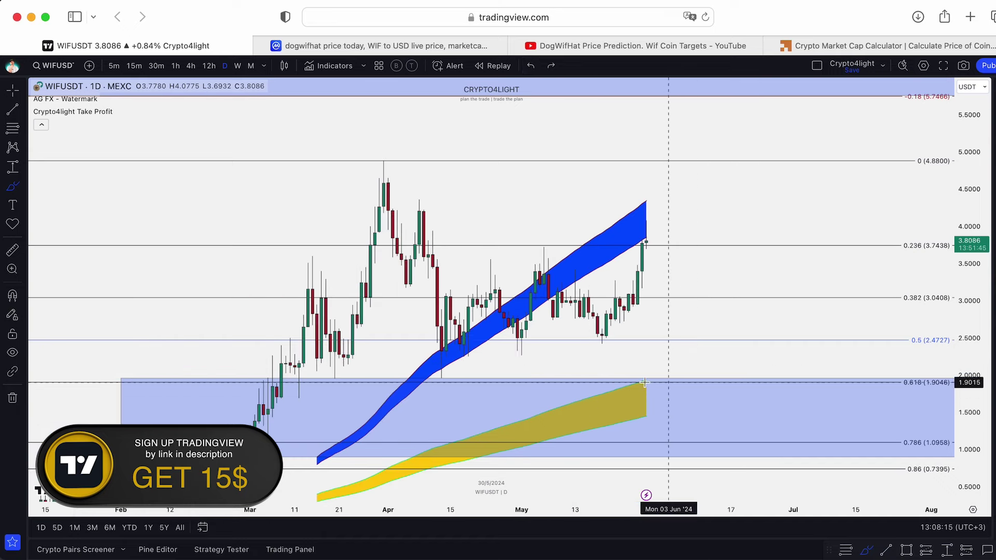
pyautogui.moveTo(613, 383); pyautogui.dragTo(642, 383)
pyautogui.click(533, 69)
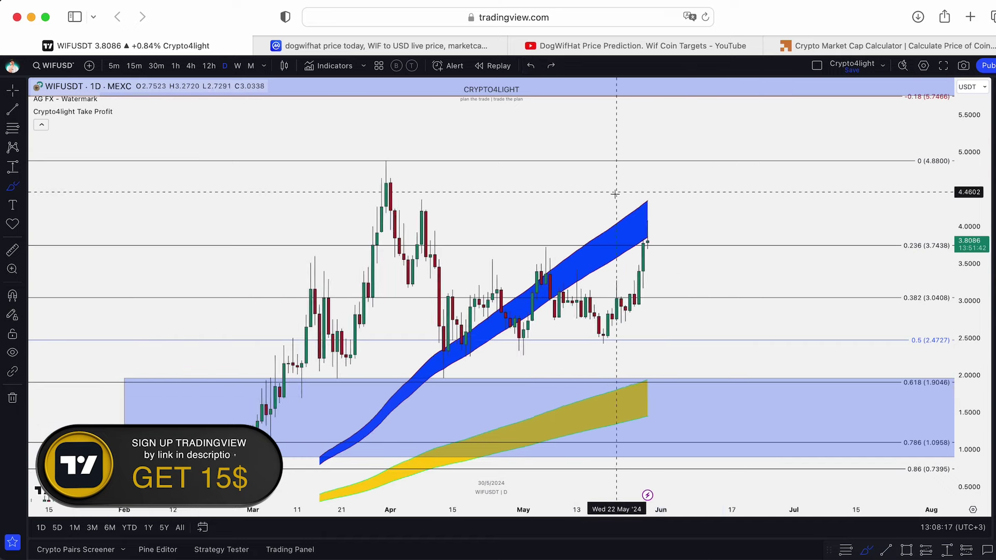
pyautogui.scroll(-3, 236, 412)
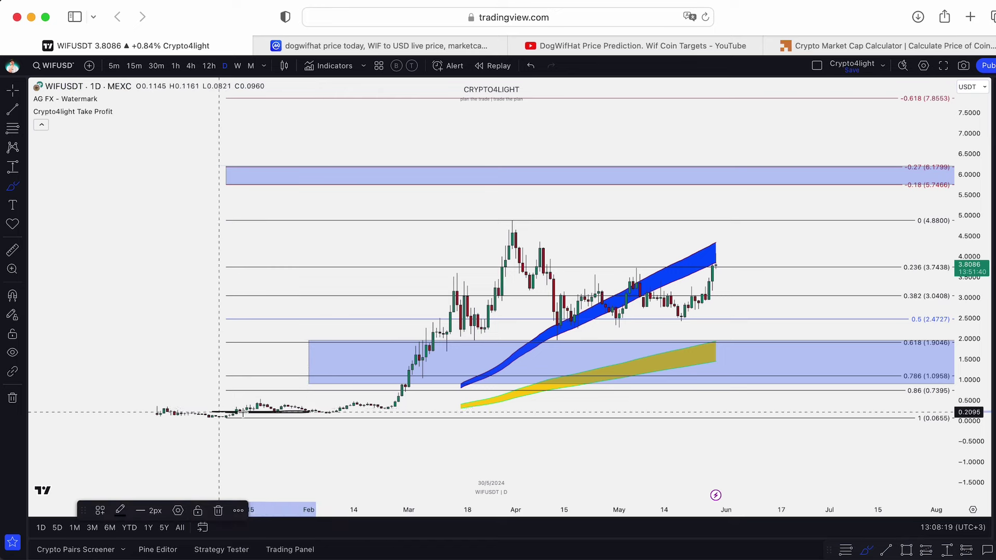
pyautogui.click(532, 69)
pyautogui.scroll(2, 727, 326)
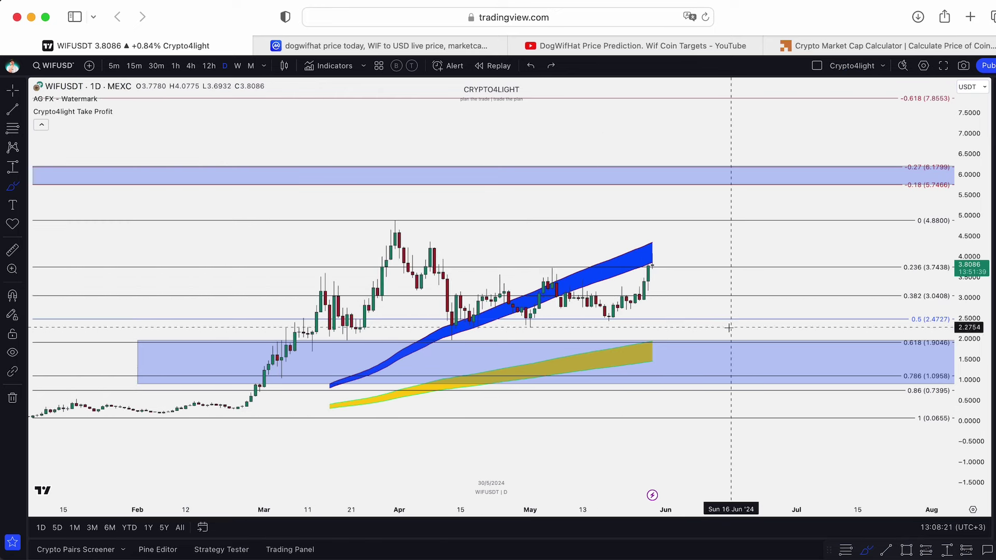
pyautogui.scroll(3, 685, 335)
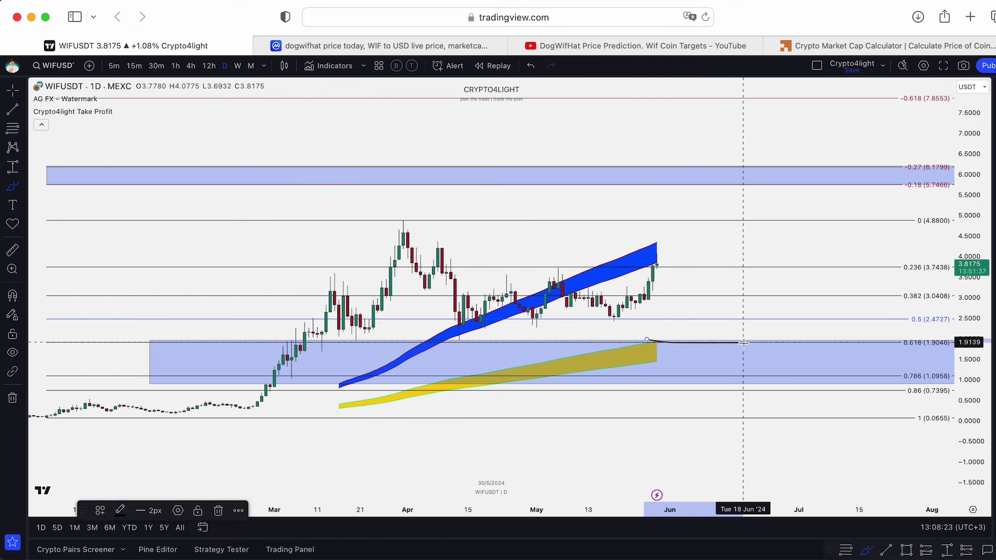
pyautogui.moveTo(644, 340); pyautogui.dragTo(745, 366)
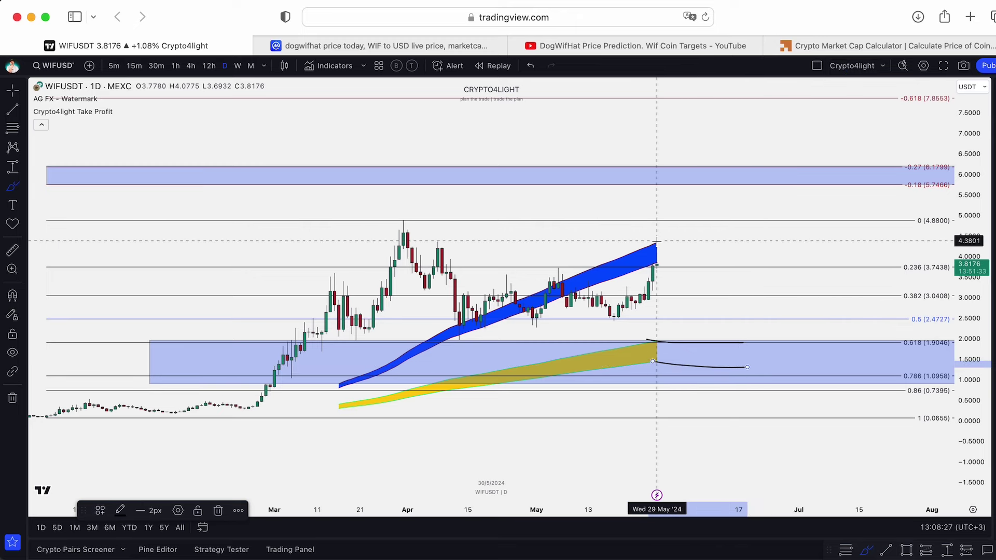
pyautogui.moveTo(660, 242); pyautogui.dragTo(731, 240)
pyautogui.moveTo(658, 258); pyautogui.dragTo(716, 178)
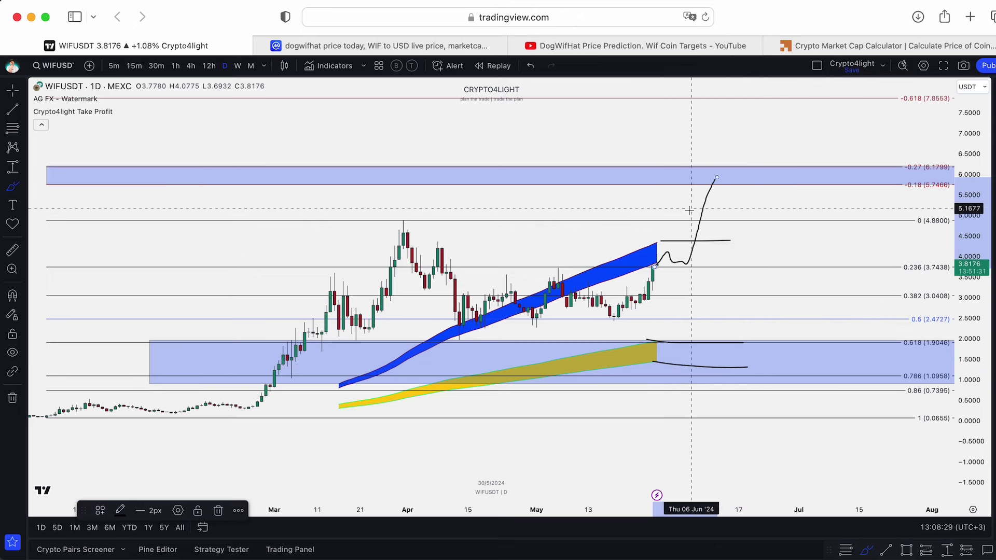
pyautogui.hscroll(-5, 690, 210)
pyautogui.click(531, 65)
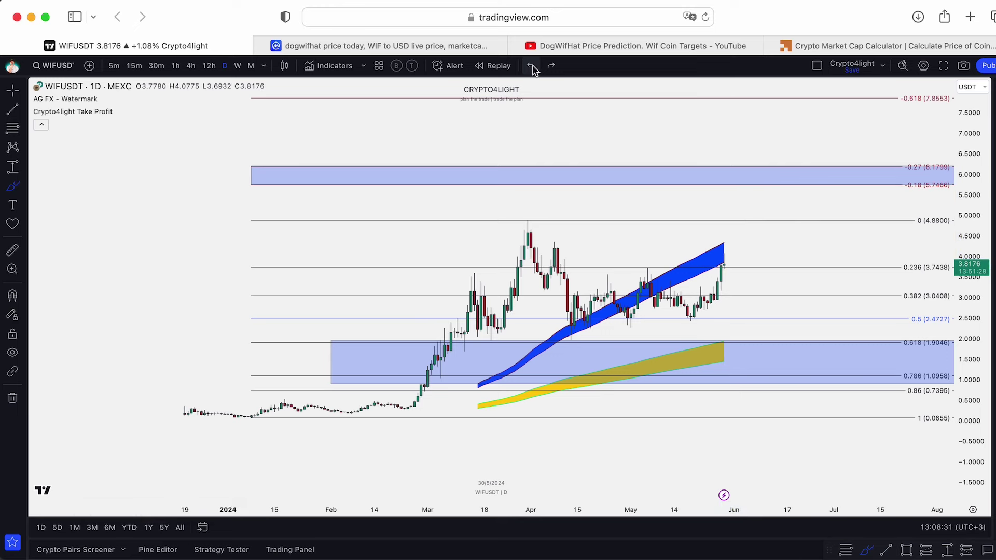
pyautogui.scroll(-3, 573, 187)
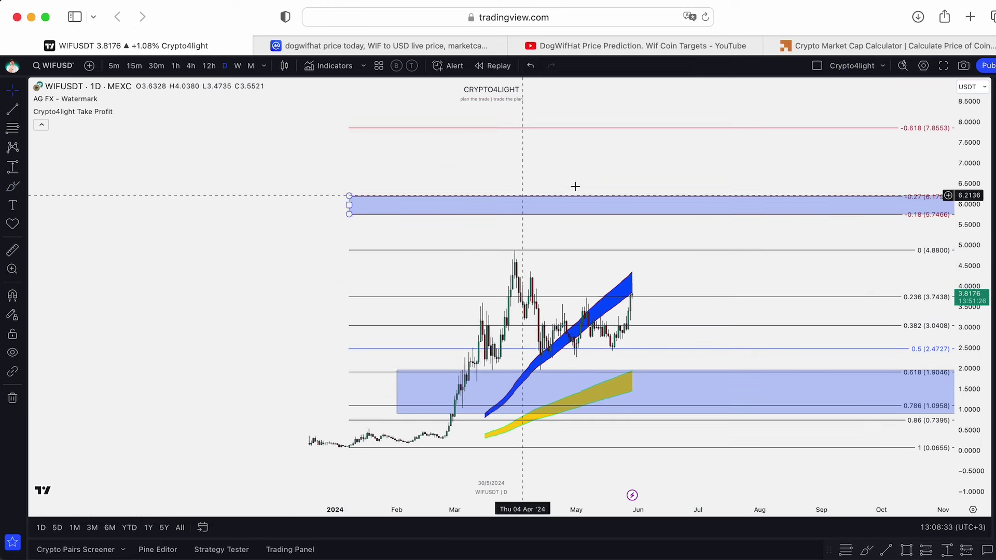
pyautogui.hscroll(3, 707, 201)
pyautogui.scroll(-2, 742, 200)
pyautogui.scroll(-2, 627, 230)
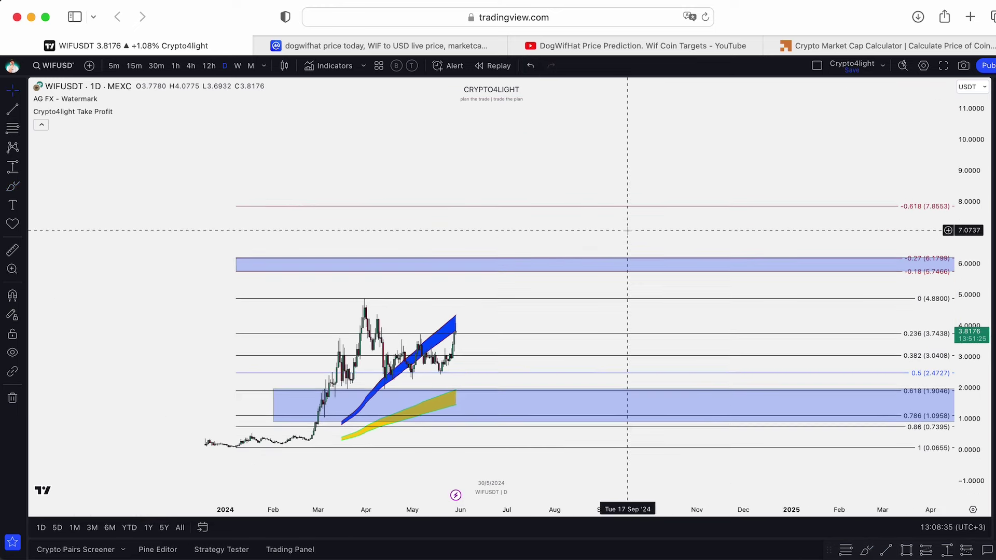
pyautogui.scroll(-2, 627, 230)
# Step: Show weekly candles and compress the price scale to reveal Fibonacci levels down to 1.618
pyautogui.click(237, 66)
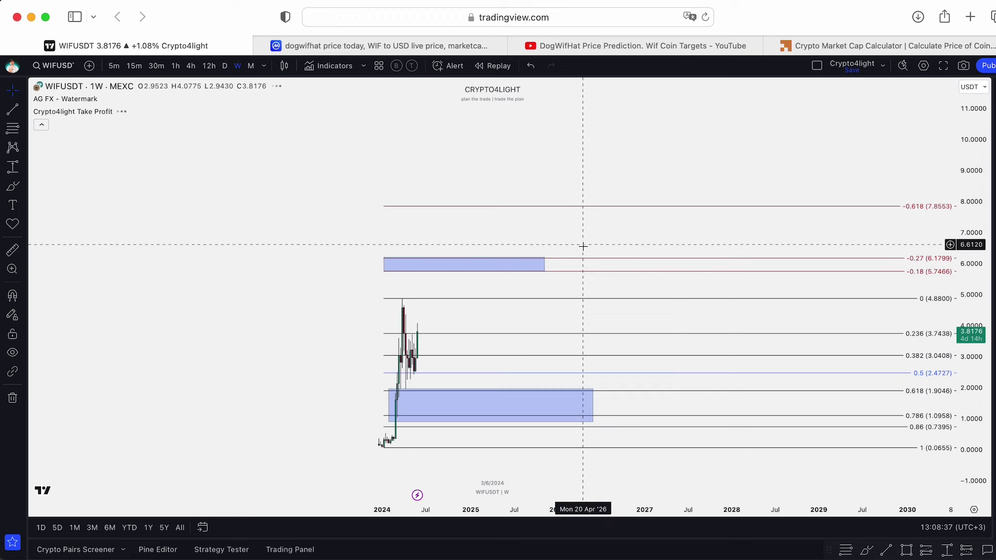
pyautogui.scroll(2, 678, 195)
pyautogui.scroll(2, 620, 198)
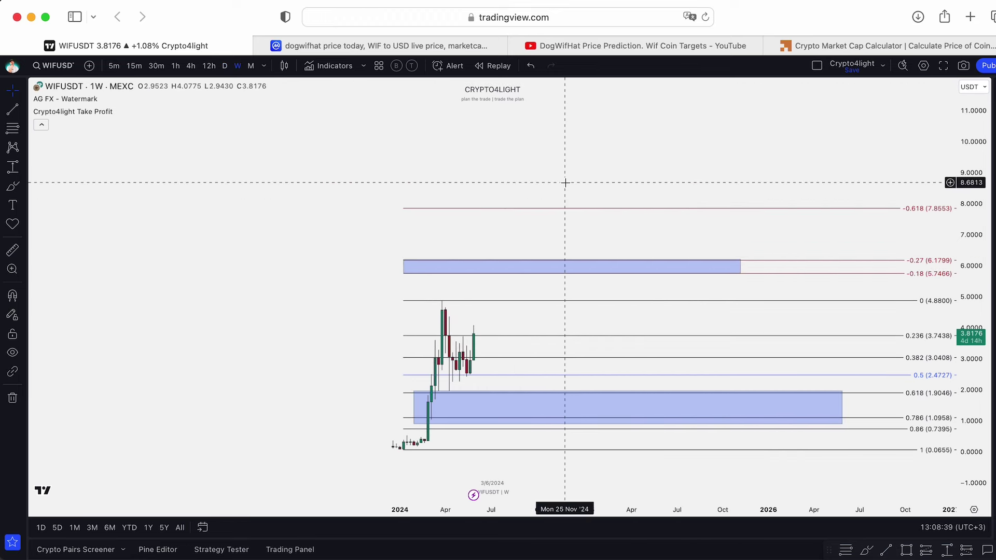
pyautogui.hscroll(3, 565, 182)
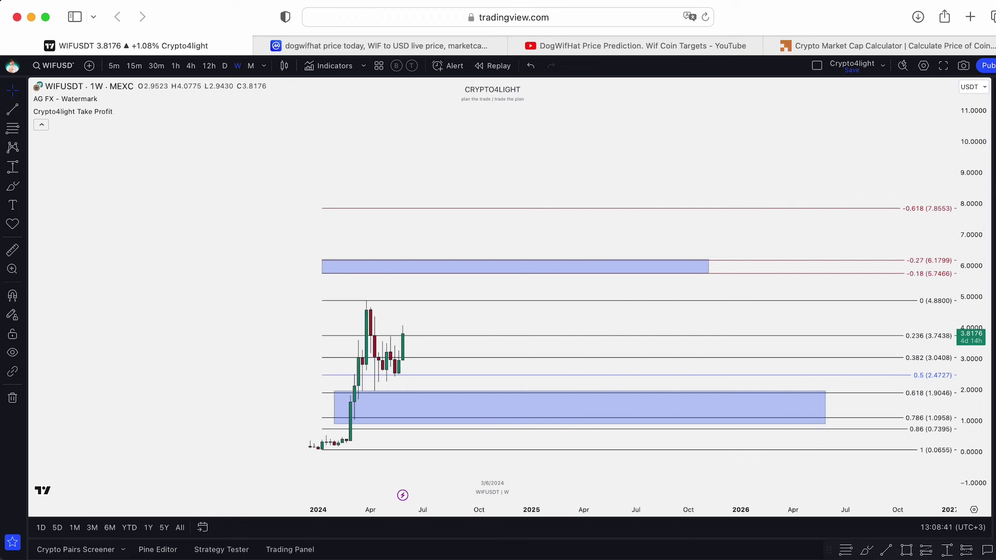
pyautogui.moveTo(991, 174); pyautogui.dragTo(991, 199)
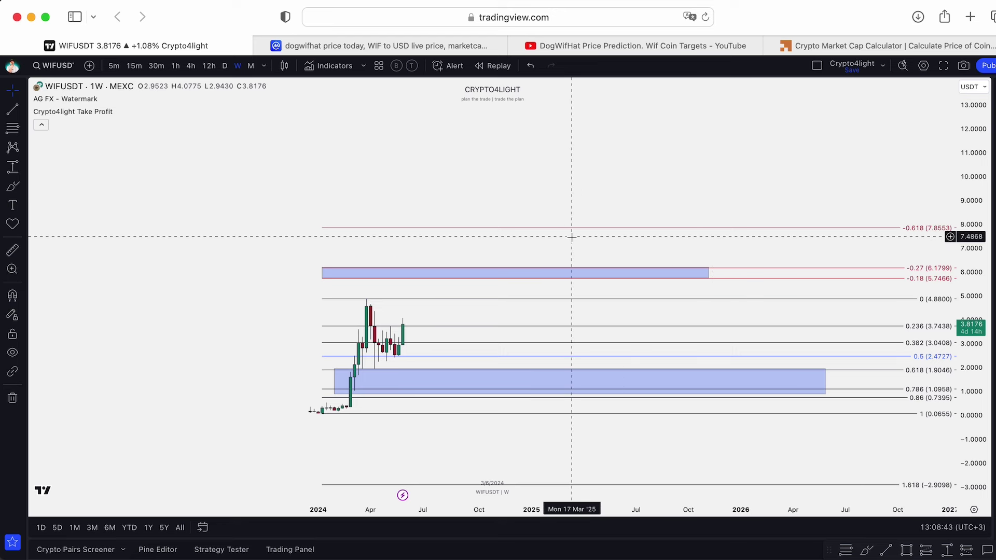
pyautogui.hscroll(1, 526, 168)
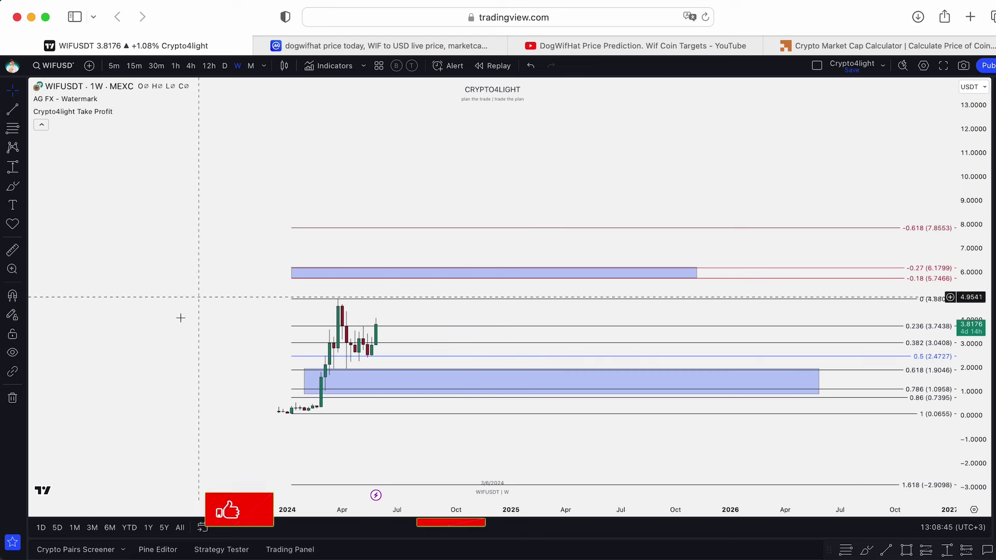